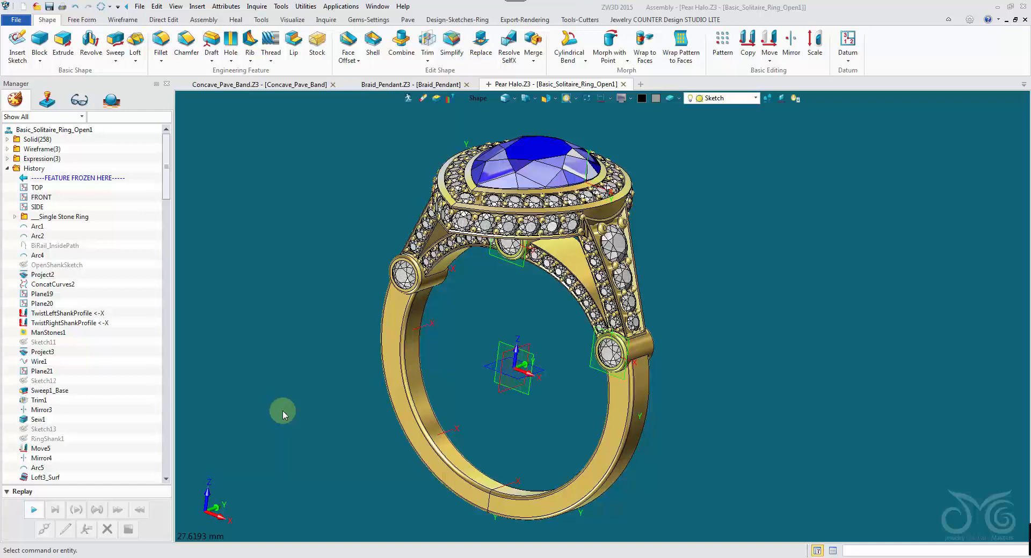
pyautogui.click(448, 22)
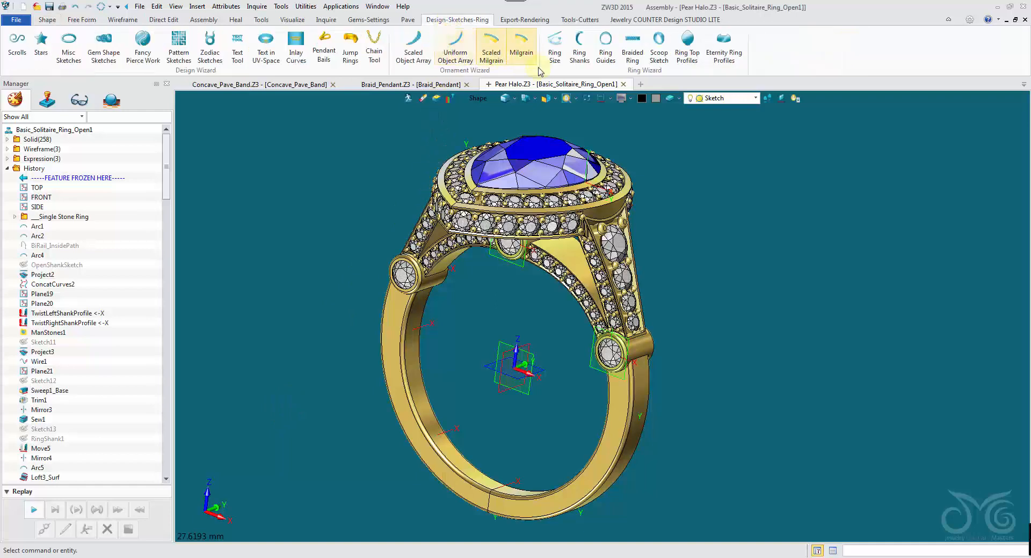
pyautogui.click(579, 45)
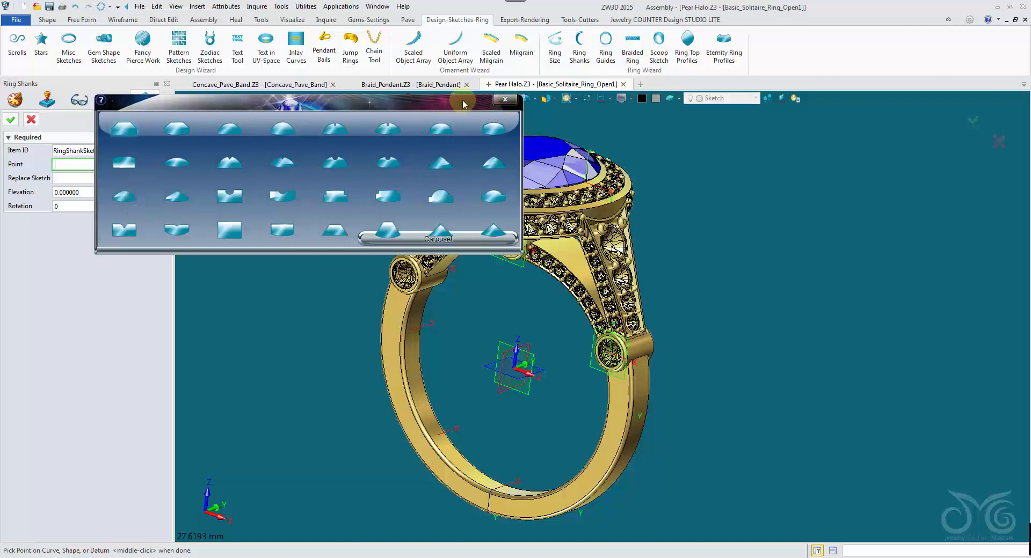
pyautogui.click(359, 139)
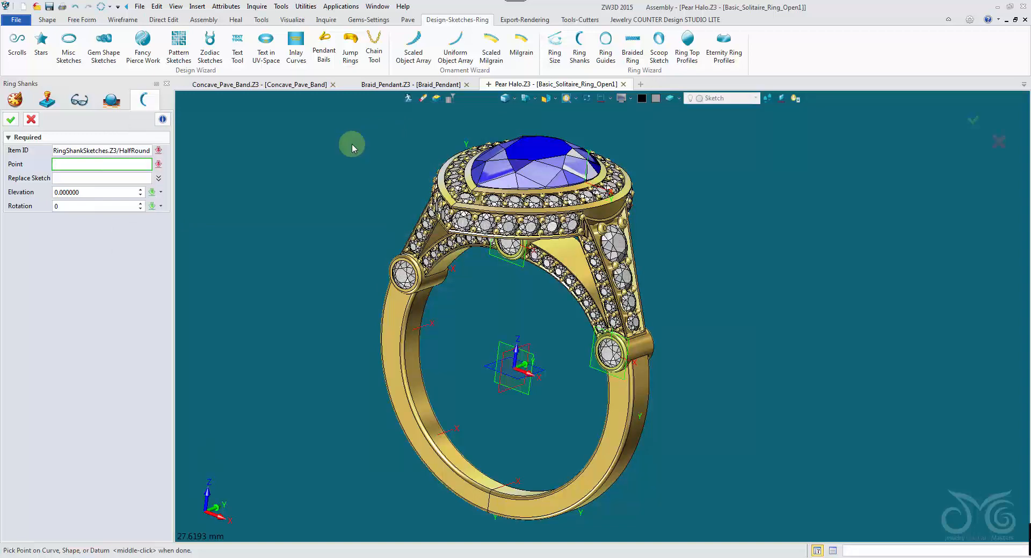
pyautogui.click(32, 121)
# Roll the ring's modelling history back to directly after Sketch12, before the Sweep1_Base feature.
pyautogui.moveTo(545, 154); pyautogui.dragTo(580, 181, button='right')
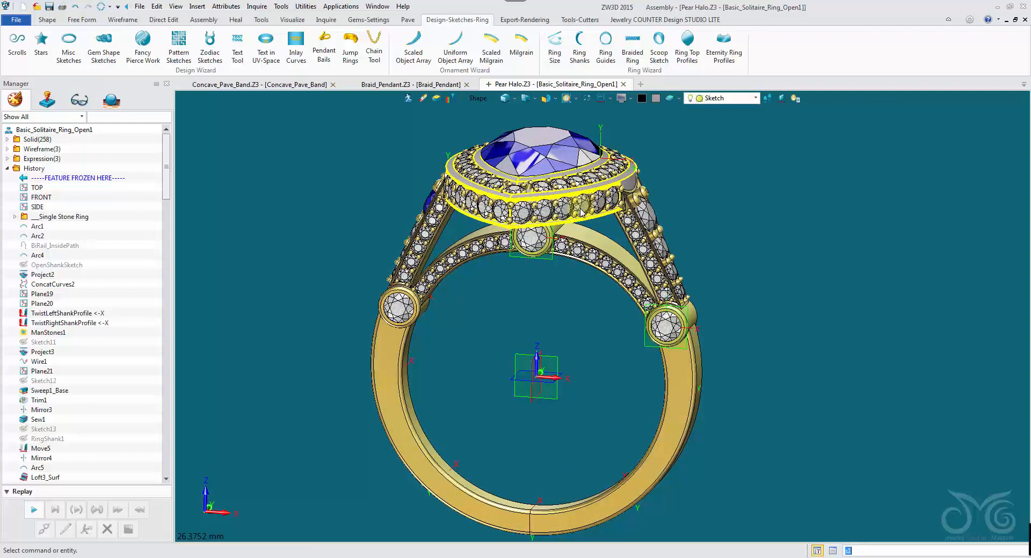
pyautogui.scroll(-20, 149, 350)
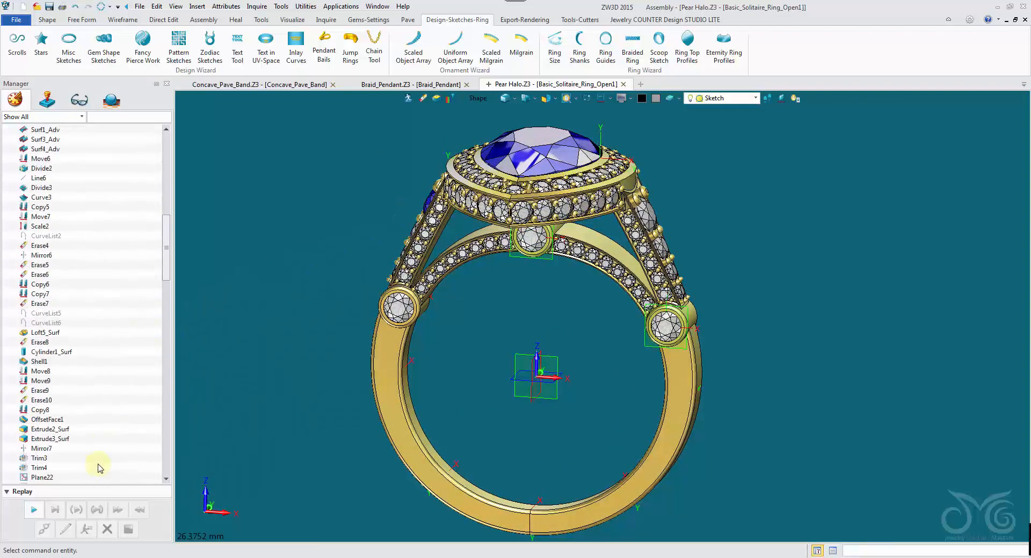
pyautogui.scroll(-15, 96, 469)
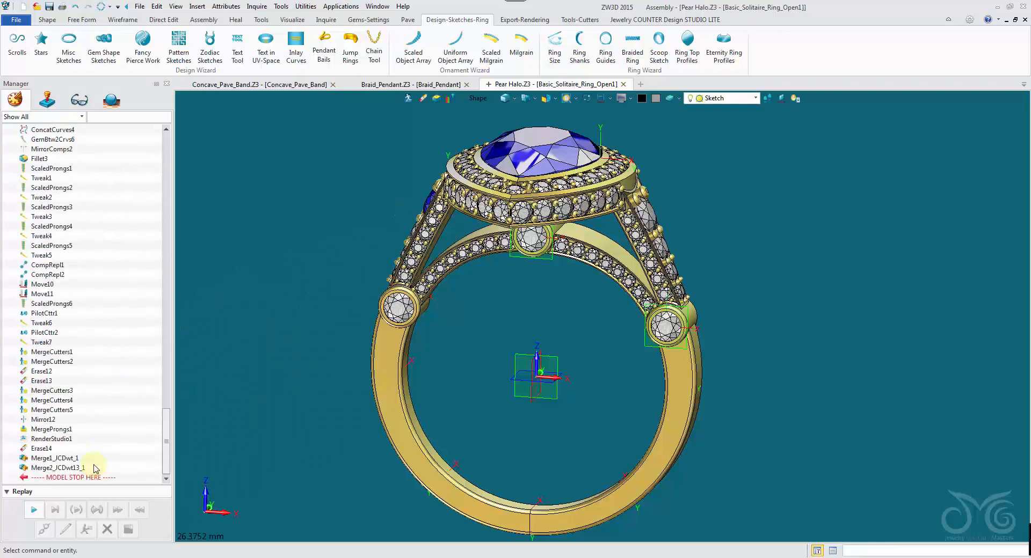
pyautogui.moveTo(90, 482)
pyautogui.mouseDown()
pyautogui.moveTo(62, 111)
pyautogui.moveTo(70, 189)
pyautogui.moveTo(72, 181)
pyautogui.mouseUp()
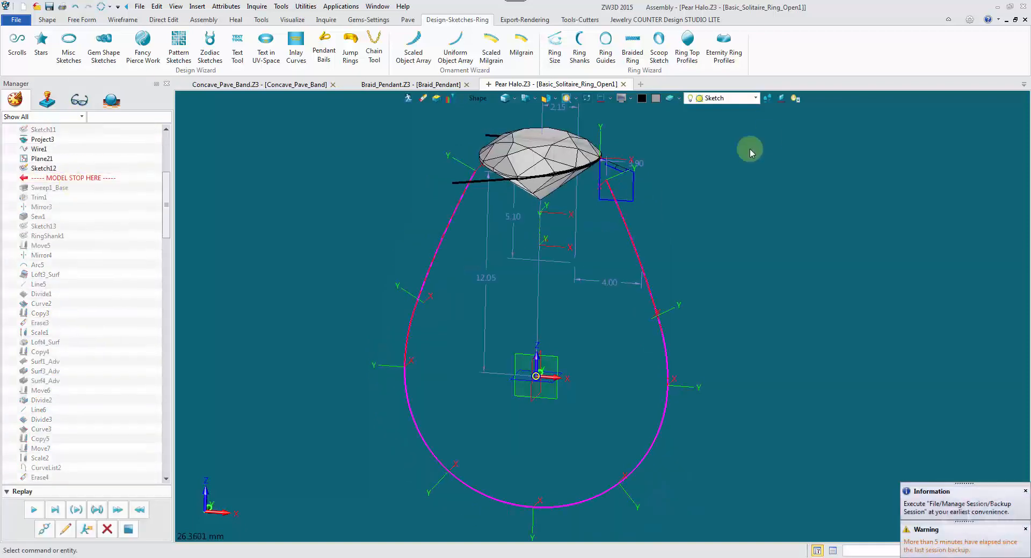
# Limit picking to sketches and open the halo profile sketch beside the gem's girdle for editing.
pyautogui.scroll(5, 692, 197)
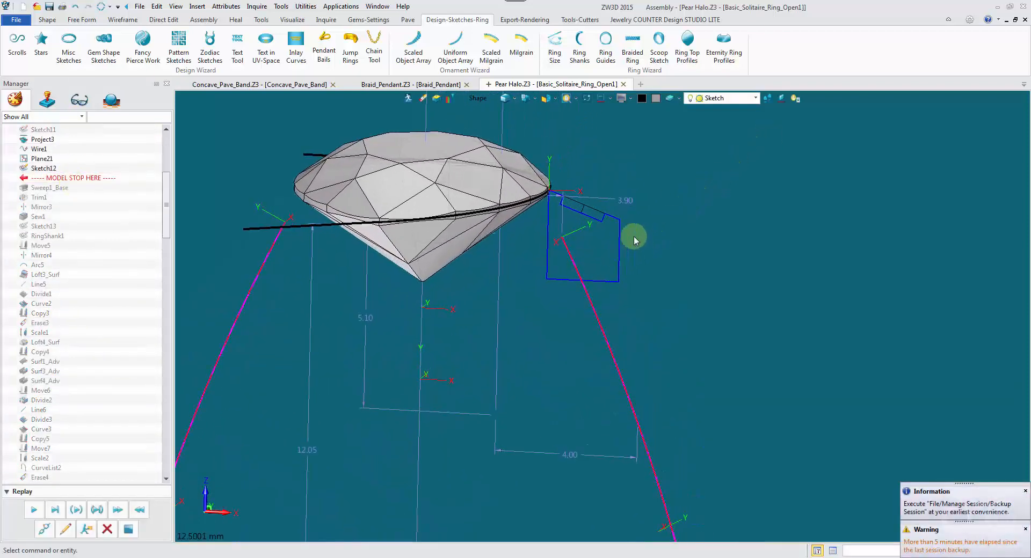
pyautogui.scroll(2, 576, 182)
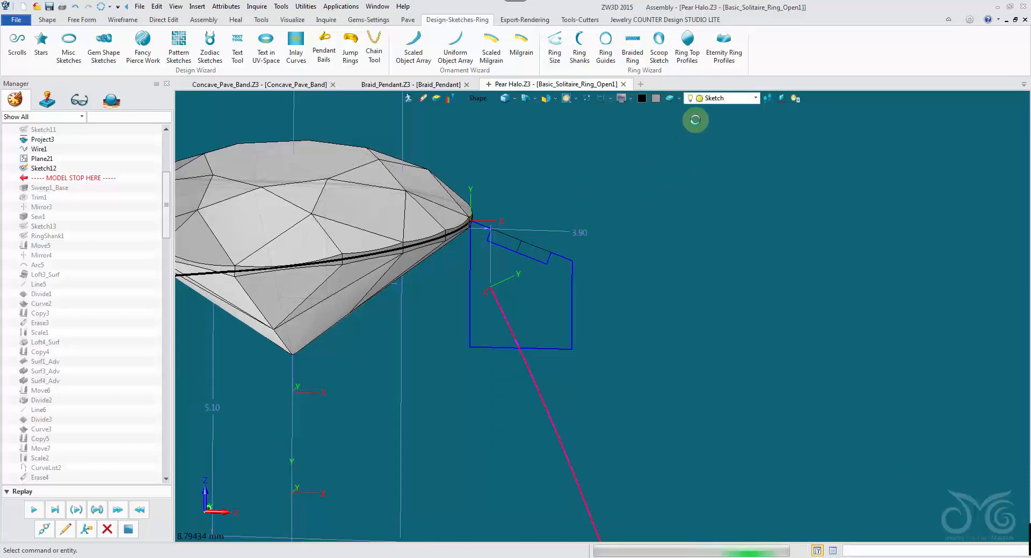
pyautogui.click(471, 99)
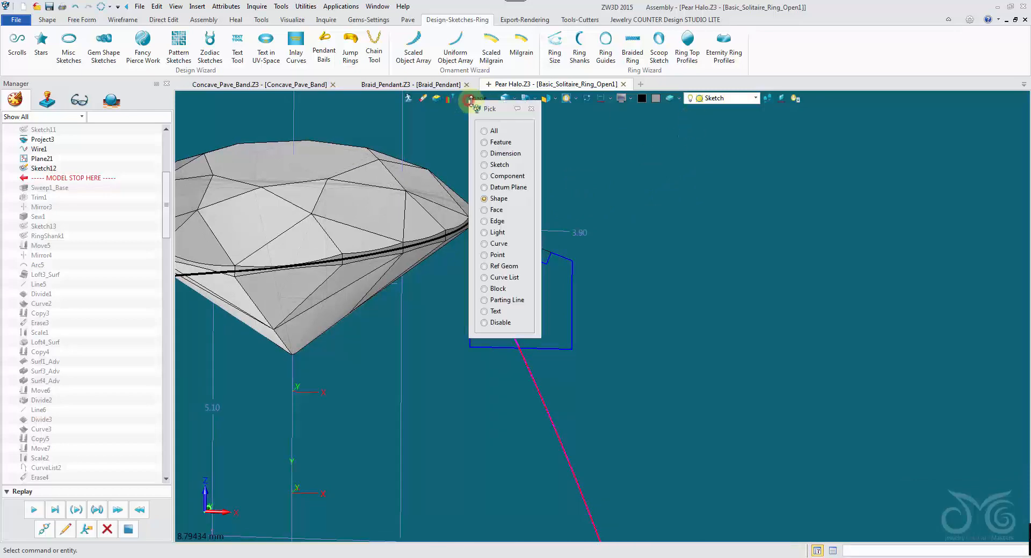
pyautogui.click(499, 164)
pyautogui.click(558, 257)
pyautogui.doubleClick(559, 256)
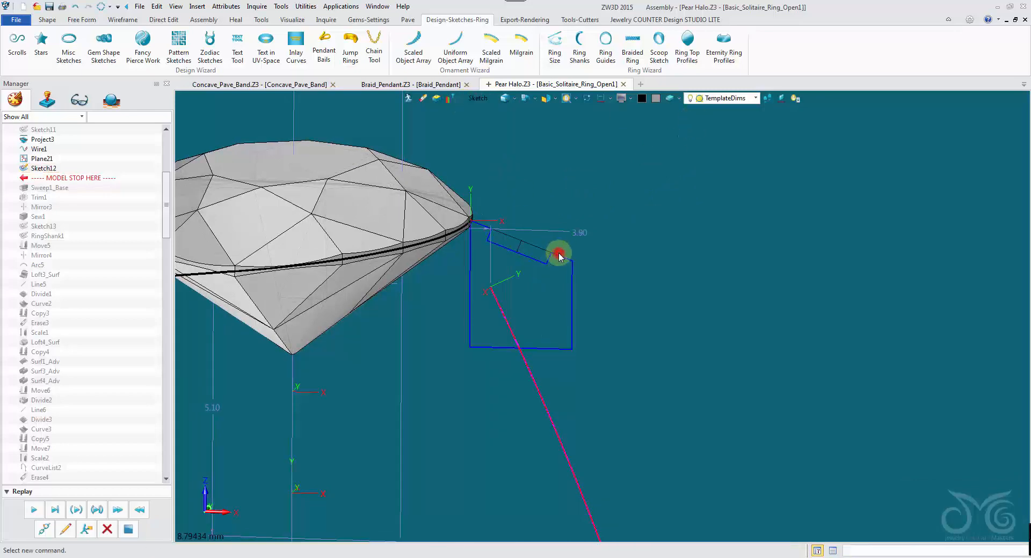
# Hide the surrounding gem and curve geometry so only the halo profile sketch is displayed.
pyautogui.scroll(3, 596, 275)
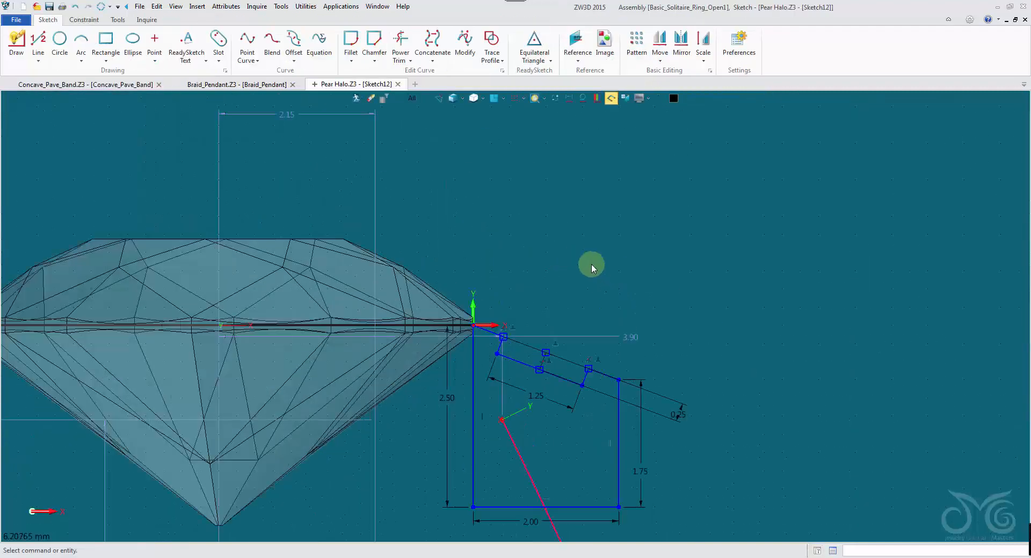
pyautogui.moveTo(591, 266); pyautogui.dragTo(567, 144, button='middle')
pyautogui.click(555, 99)
pyautogui.scroll(-2, 582, 126)
pyautogui.moveTo(801, 198); pyautogui.dragTo(771, 211, button='middle')
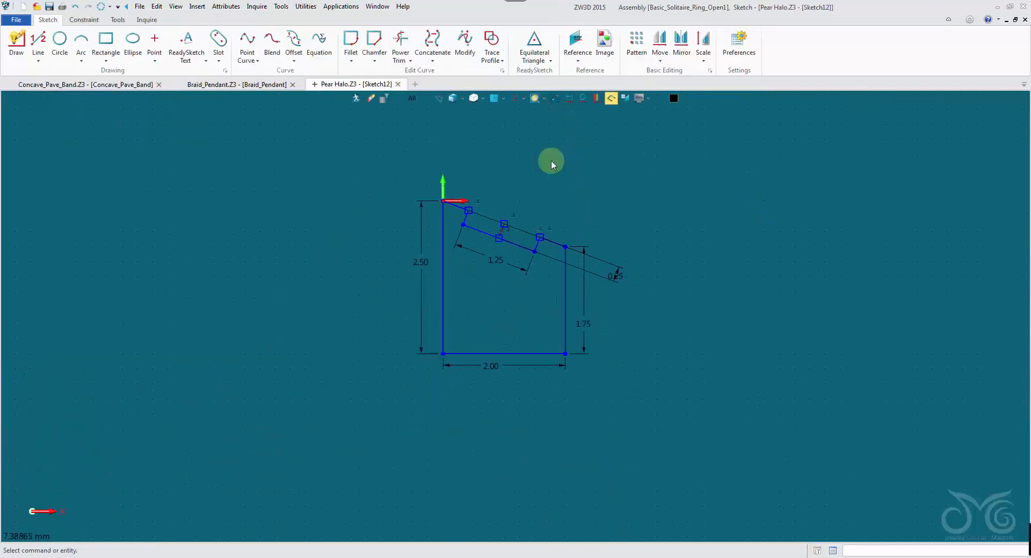
# Copy the entire halo profile with its dimensions and constraints using base point 0,0, and exit the sketch.
pyautogui.moveTo(336, 134)
pyautogui.mouseDown()
pyautogui.moveTo(527, 326)
pyautogui.moveTo(666, 405)
pyautogui.mouseUp()
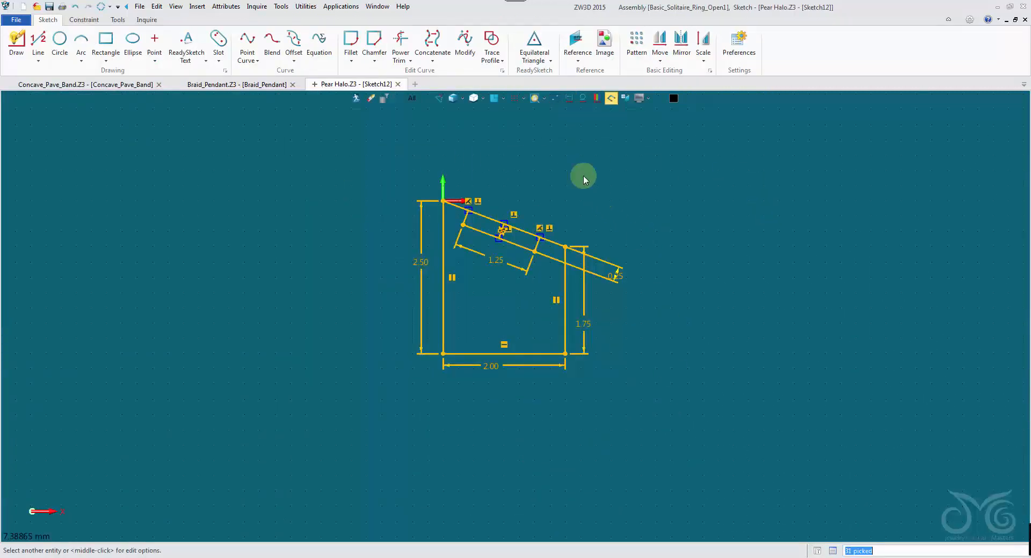
pyautogui.rightClick(578, 173)
pyautogui.click(630, 253)
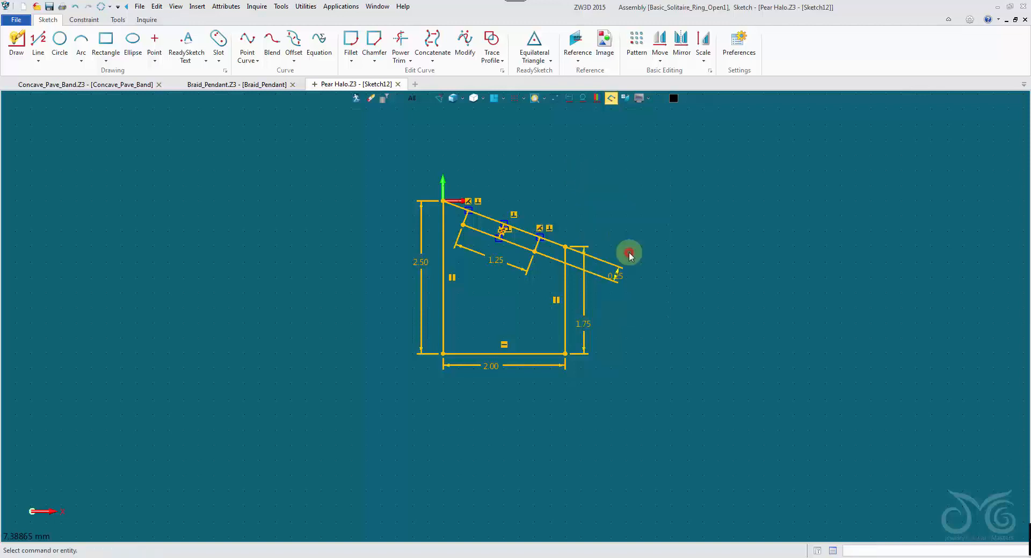
pyautogui.click(442, 201)
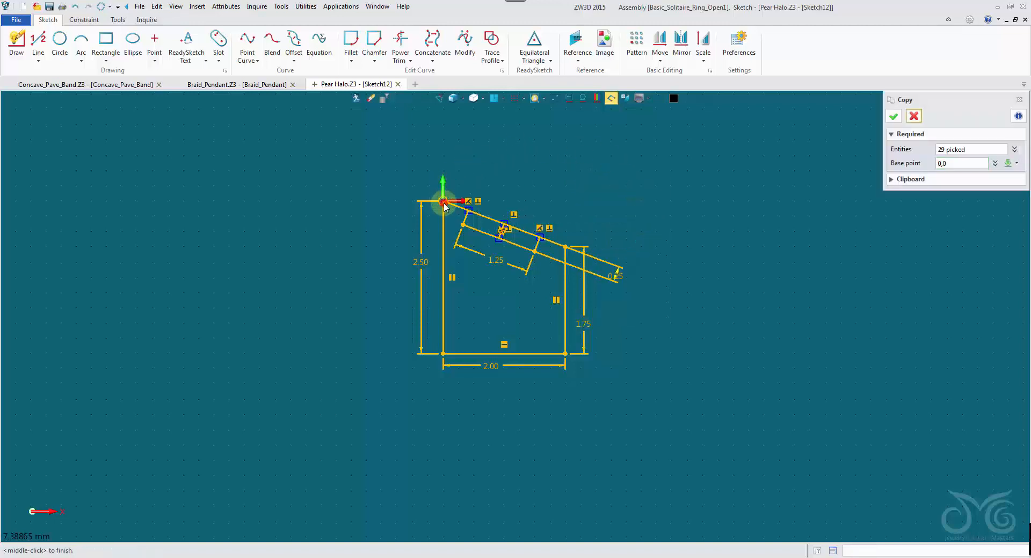
pyautogui.click(903, 117)
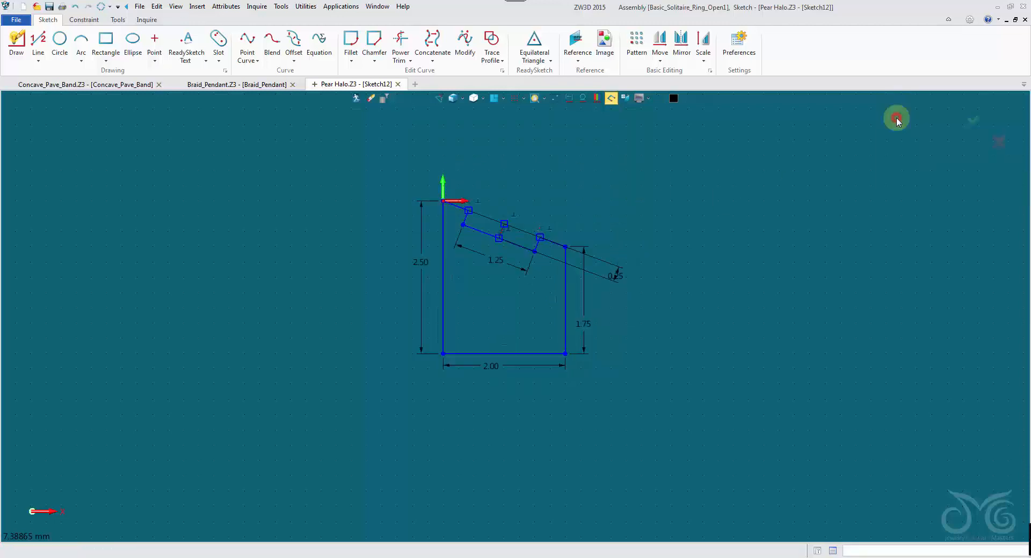
pyautogui.click(355, 99)
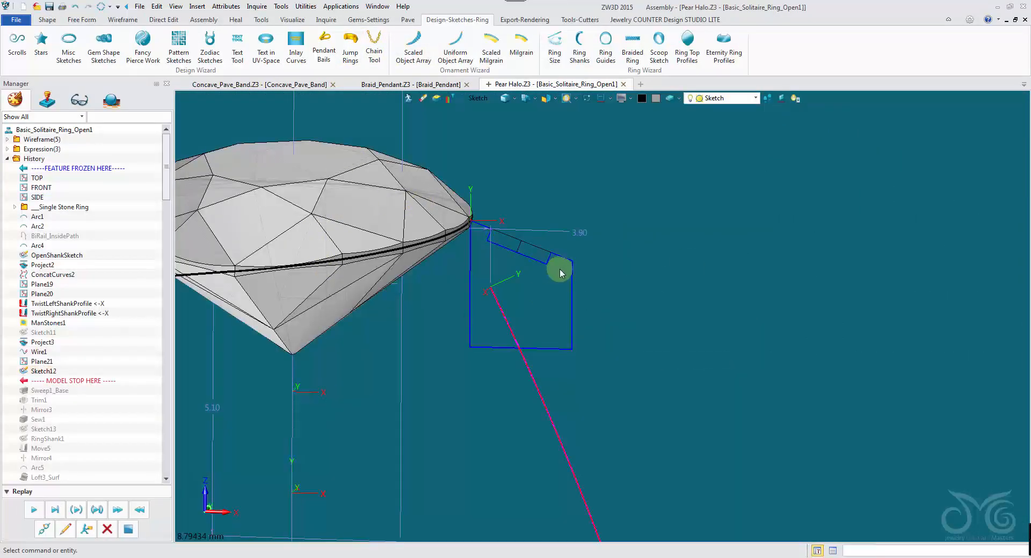
# Create a new standalone sketch file with the unique name Personal Sketch Library.
pyautogui.click(643, 85)
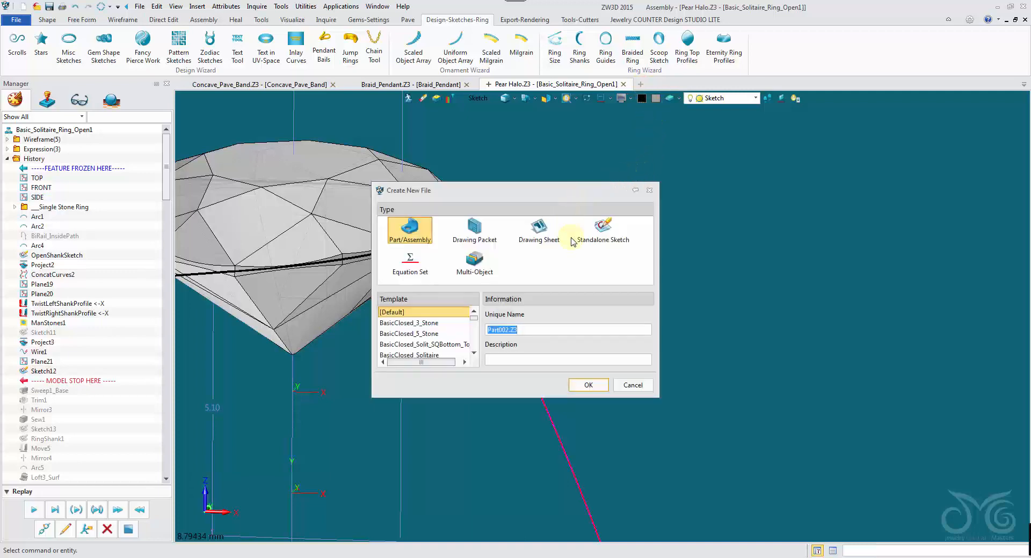
pyautogui.click(615, 227)
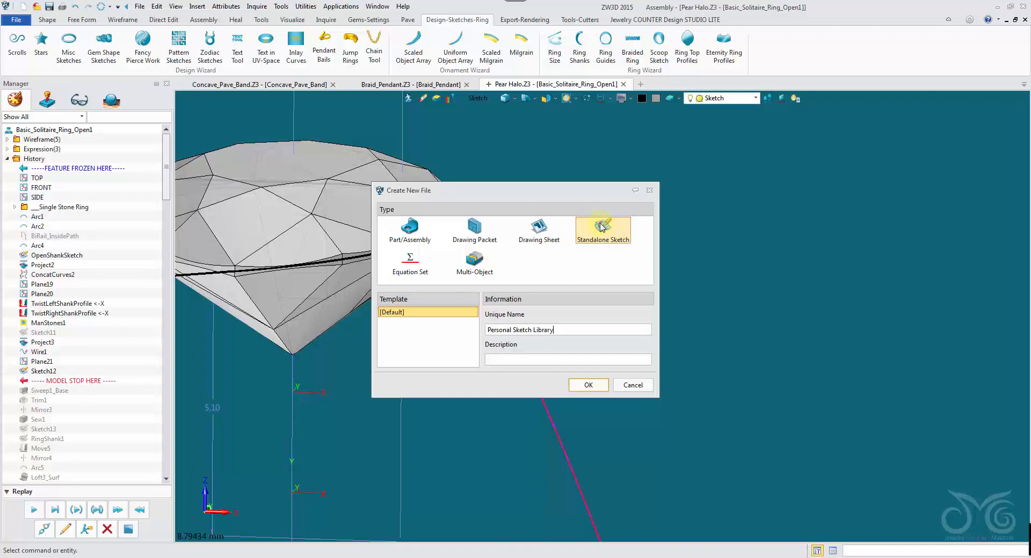
pyautogui.click(585, 385)
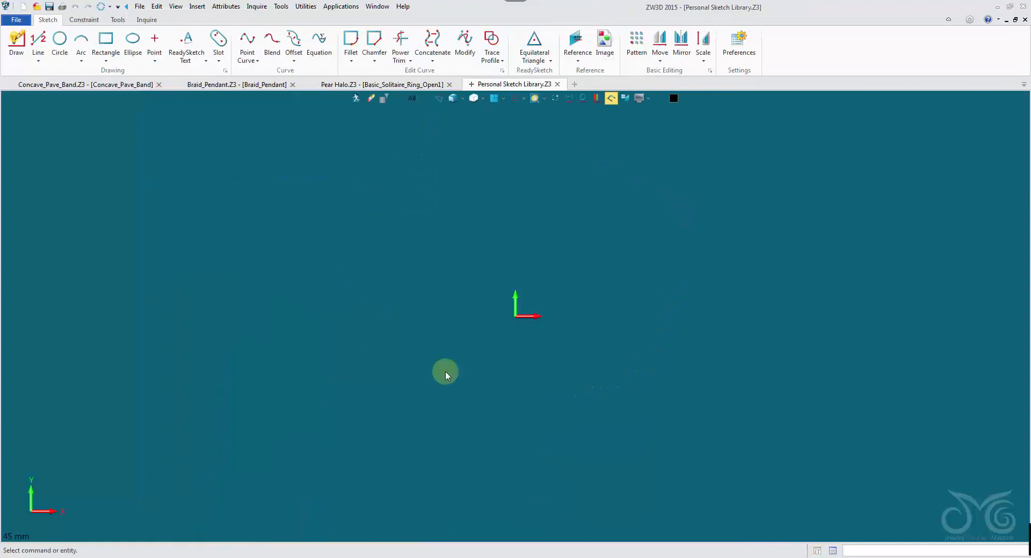
# Paste the copied halo profile into the empty sketch with its upper corner on the origin.
pyautogui.rightClick(553, 177)
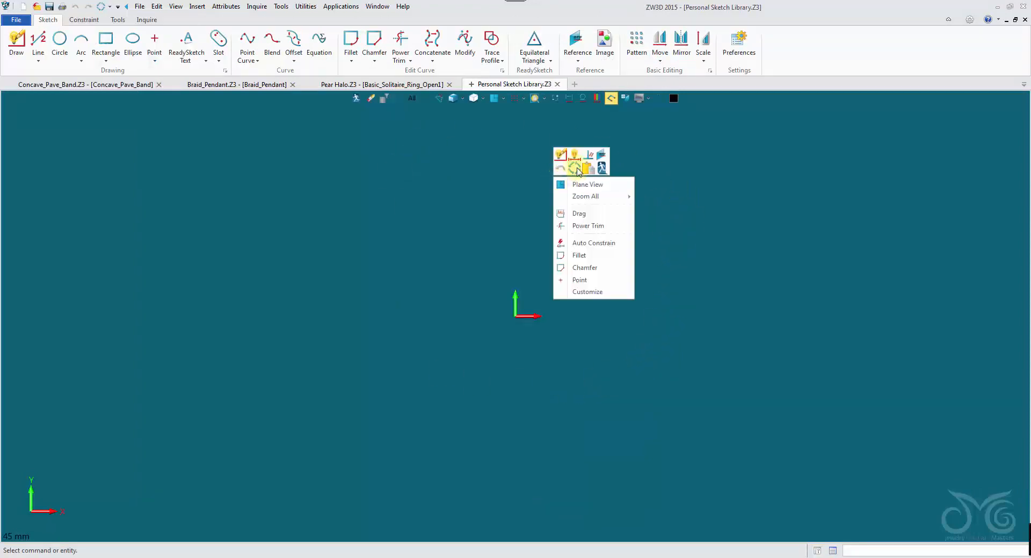
pyautogui.click(589, 170)
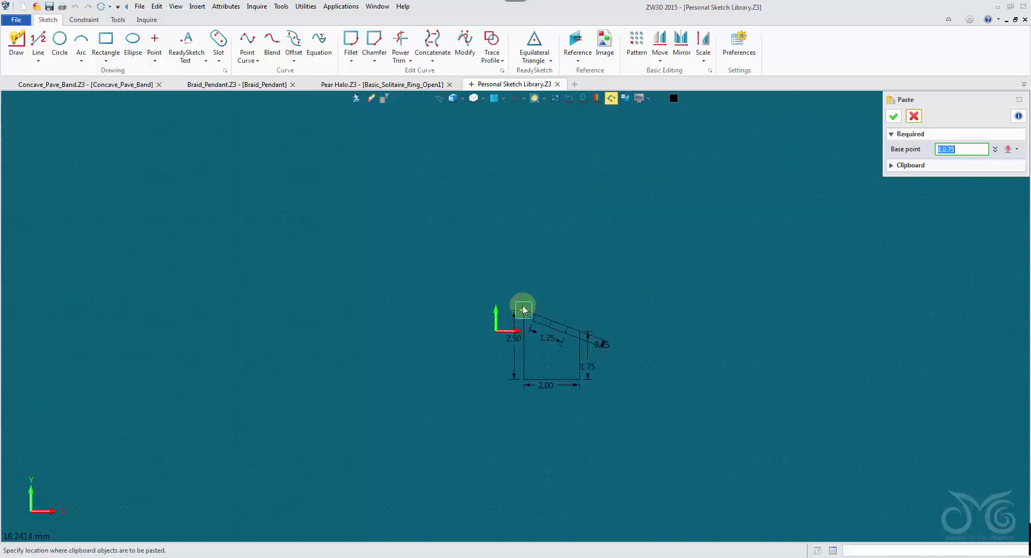
pyautogui.scroll(-4, 467, 372)
pyautogui.moveTo(467, 370); pyautogui.dragTo(449, 261, button='middle')
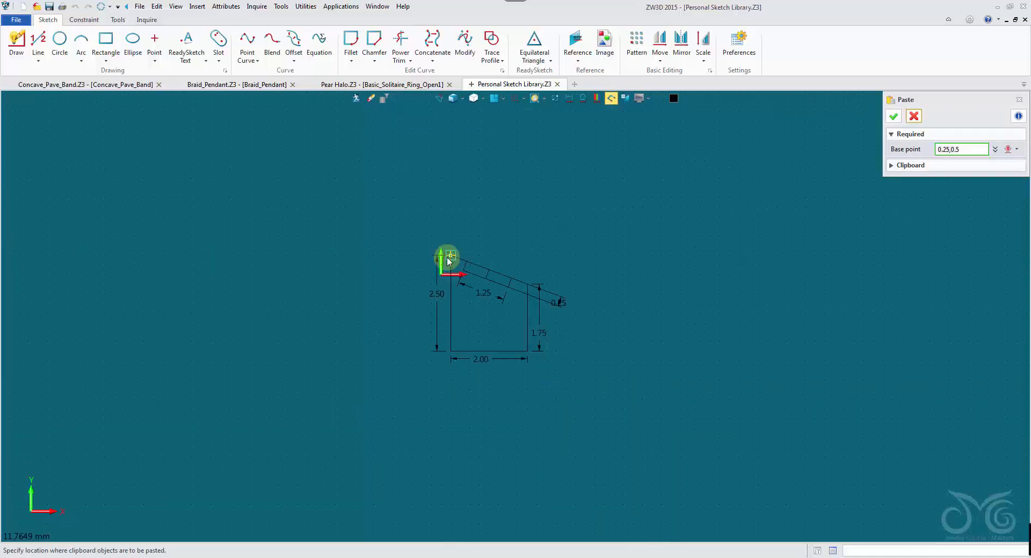
pyautogui.scroll(5, 444, 271)
pyautogui.click(440, 287)
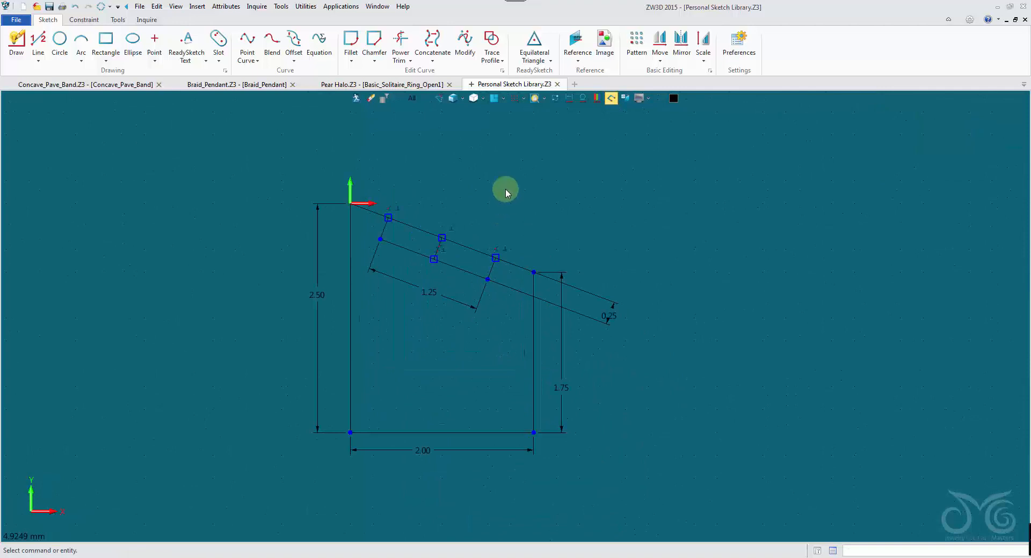
pyautogui.moveTo(403, 154); pyautogui.dragTo(458, 156, button='middle')
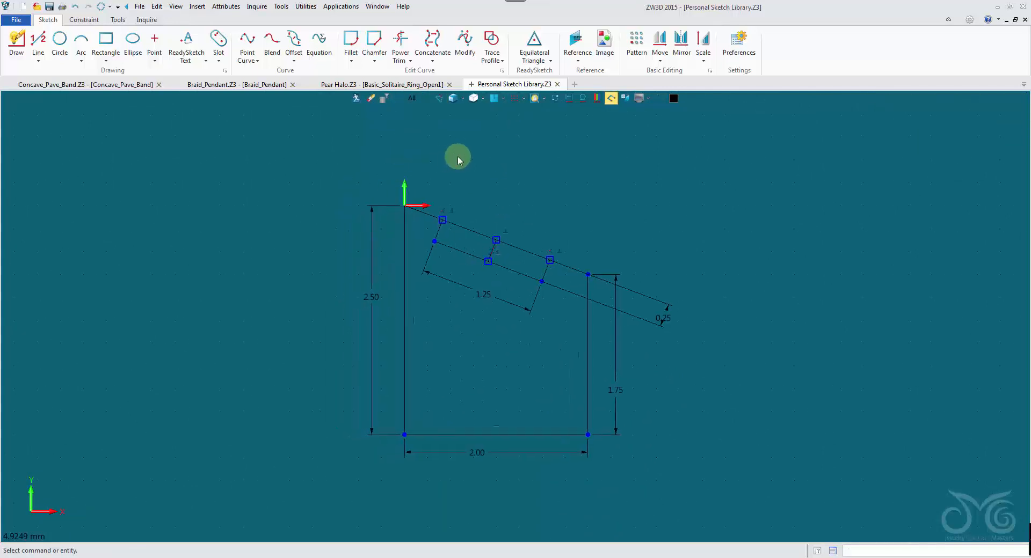
# Exit the sketch to the file's object list and preview the stored Personal Sketch Library sketch.
pyautogui.click(356, 99)
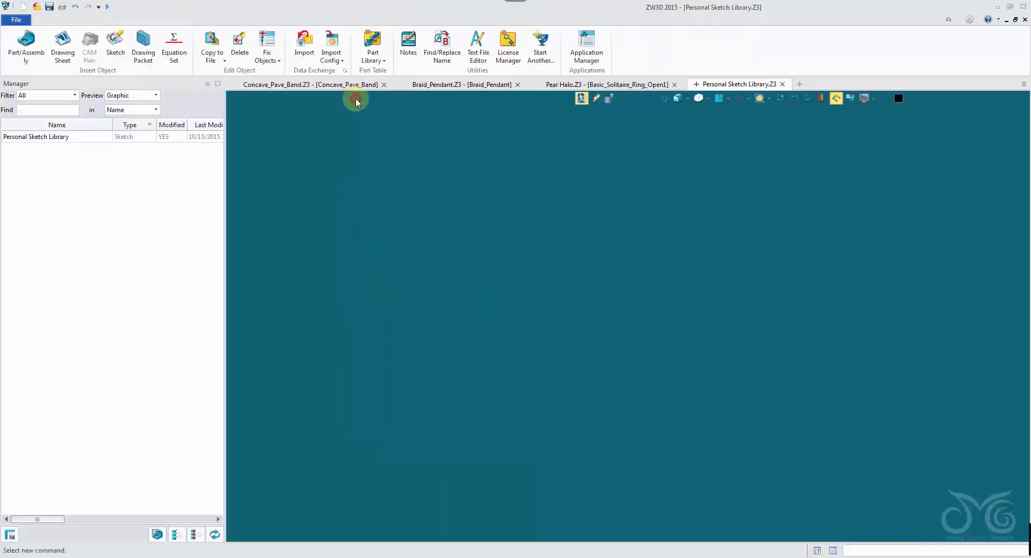
pyautogui.click(68, 137)
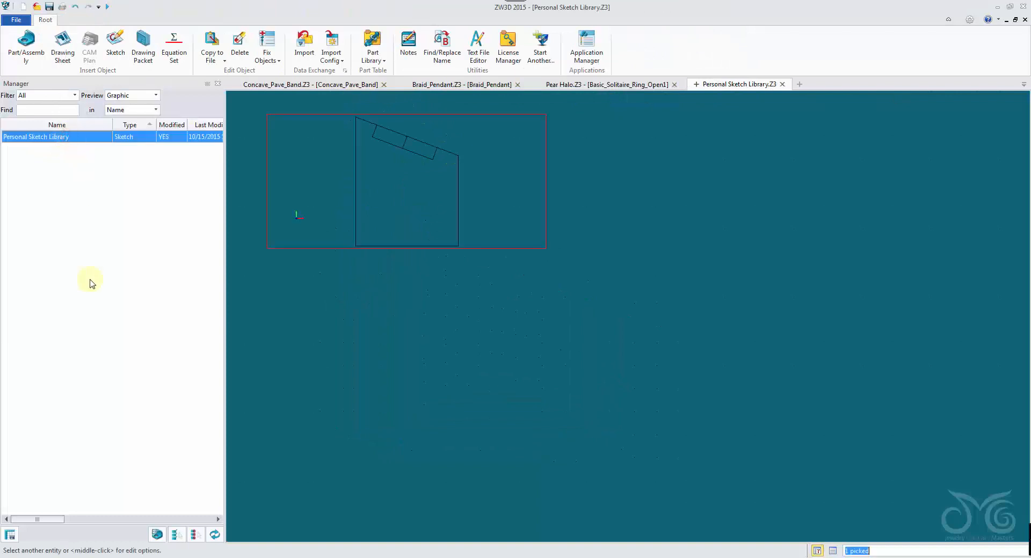
pyautogui.click(86, 139)
pyautogui.click(139, 140)
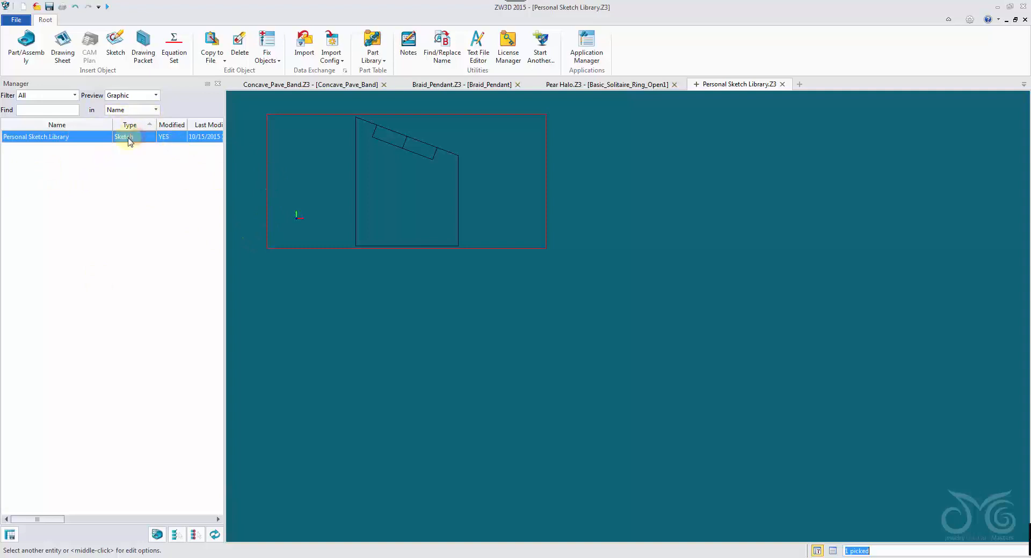
pyautogui.click(133, 195)
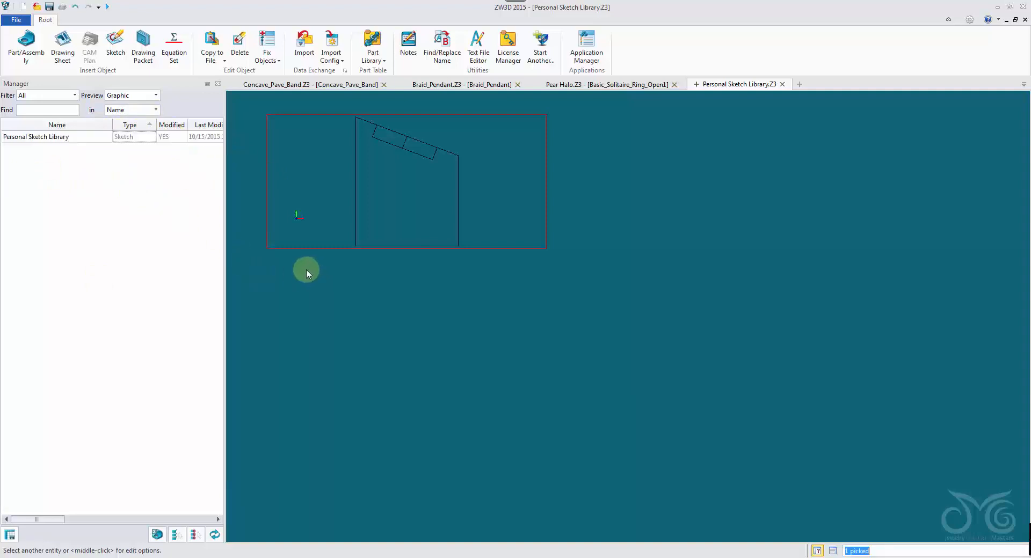
# Rename the Personal Sketch Library sketch object as Halo Sketch.
pyautogui.rightClick(59, 144)
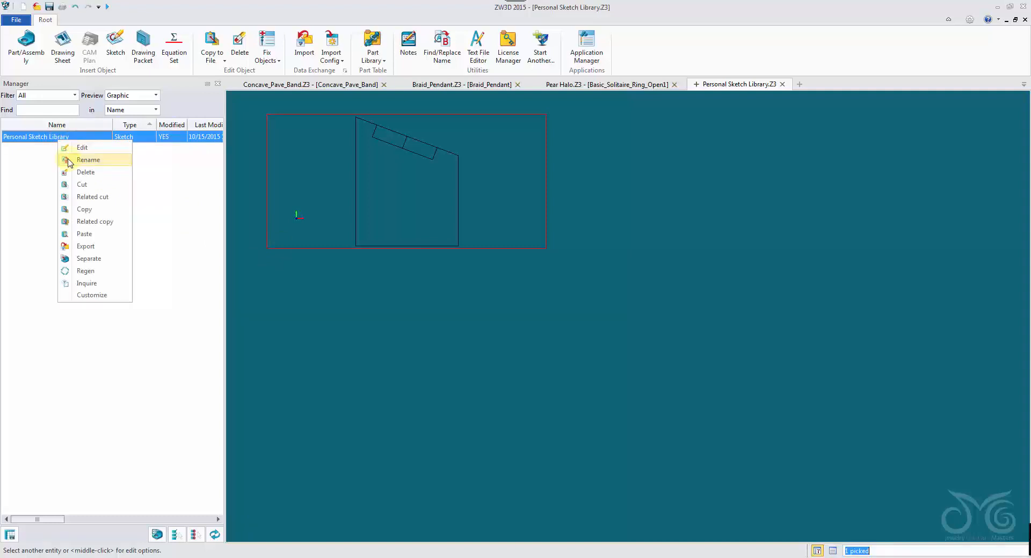
pyautogui.click(68, 158)
pyautogui.write('Hal')
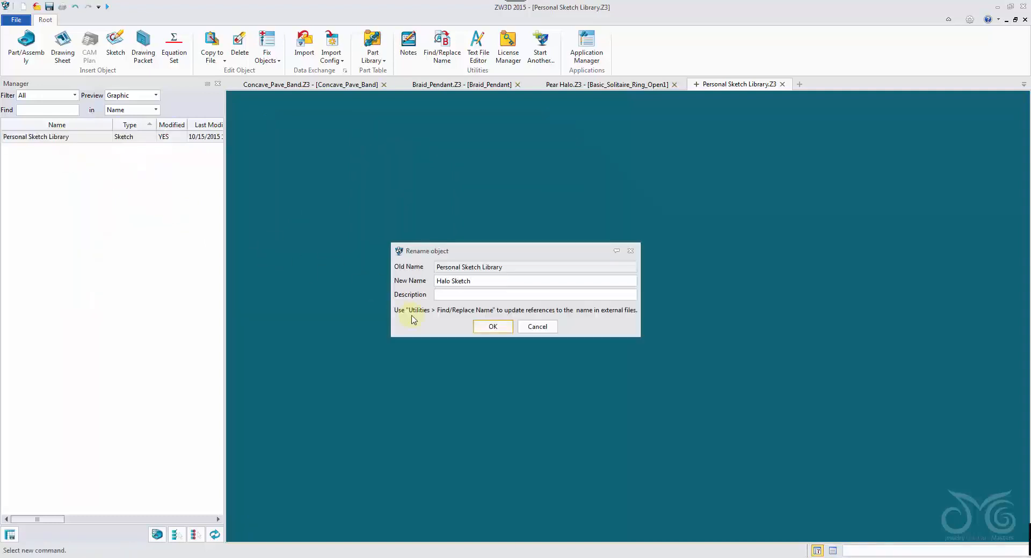
pyautogui.write('o Sketch')
pyautogui.click(492, 326)
pyautogui.click(472, 237)
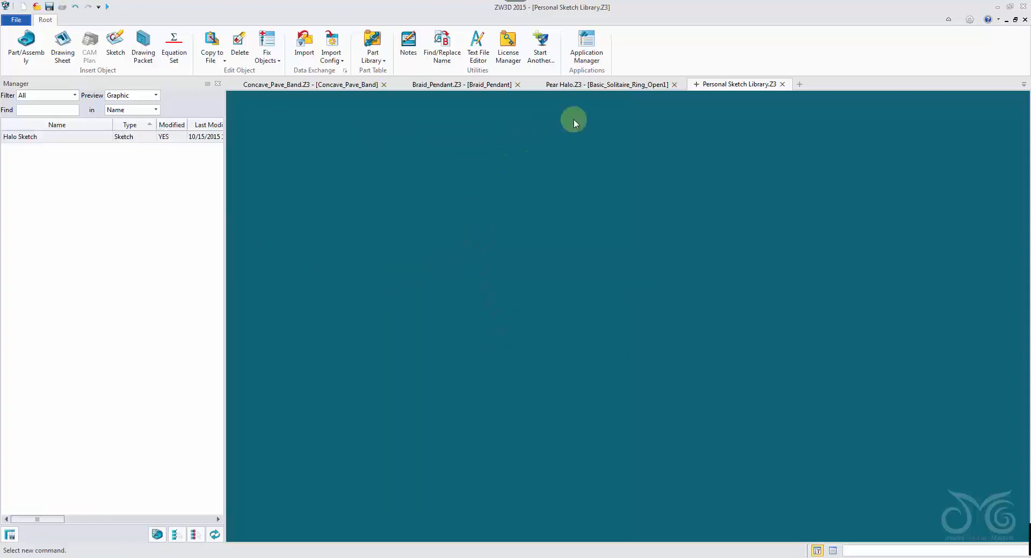
# Switch to the Braid_Pendant model, roll its history back to just before Sketch2, and open that sketch for editing.
pyautogui.click(429, 85)
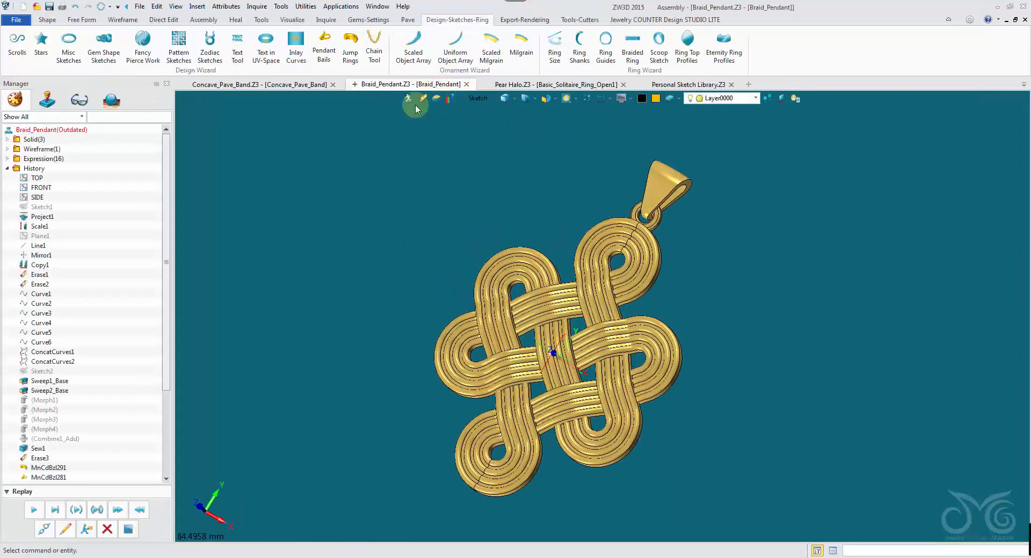
pyautogui.scroll(-4, 121, 272)
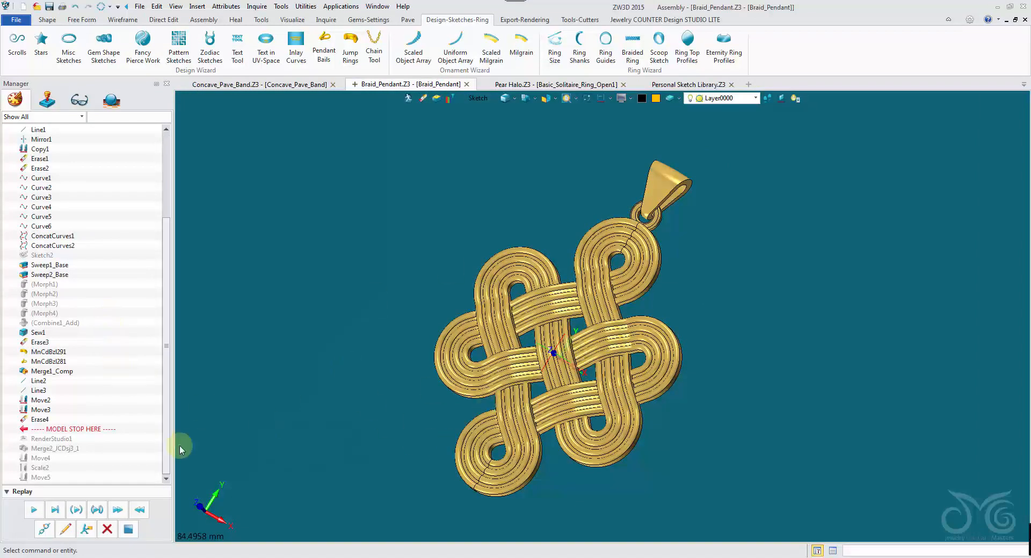
pyautogui.moveTo(89, 429)
pyautogui.mouseDown()
pyautogui.moveTo(80, 119)
pyautogui.moveTo(92, 161)
pyautogui.moveTo(95, 132)
pyautogui.moveTo(99, 324)
pyautogui.mouseUp()
pyautogui.click(63, 530)
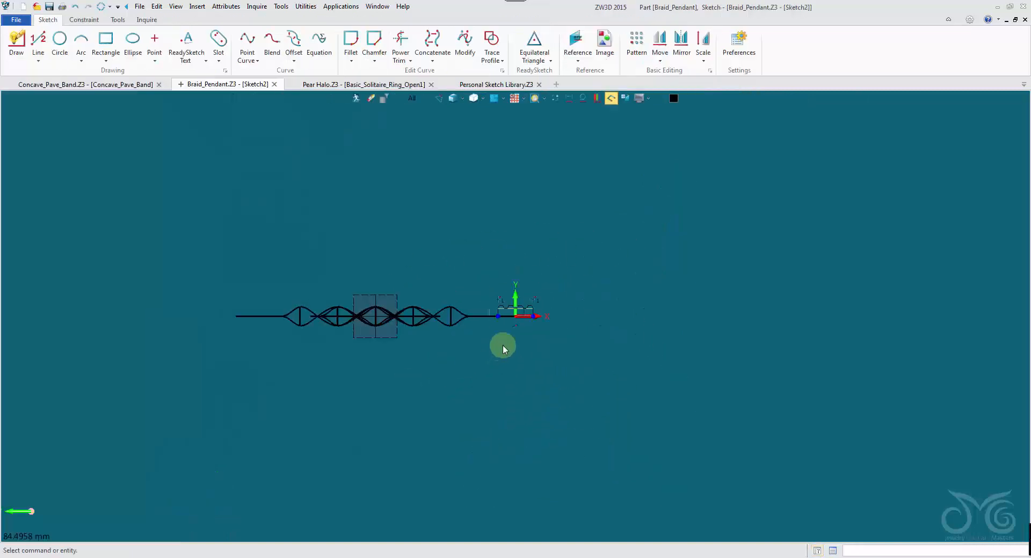
# Copy the entire four-arc profile to the clipboard with base point 0,0 at its lower edge's midpoint, and exit the sketch.
pyautogui.click(555, 100)
pyautogui.moveTo(332, 159)
pyautogui.mouseDown()
pyautogui.moveTo(532, 304)
pyautogui.moveTo(653, 331)
pyautogui.mouseUp()
pyautogui.scroll(3, 628, 204)
pyautogui.rightClick(479, 185)
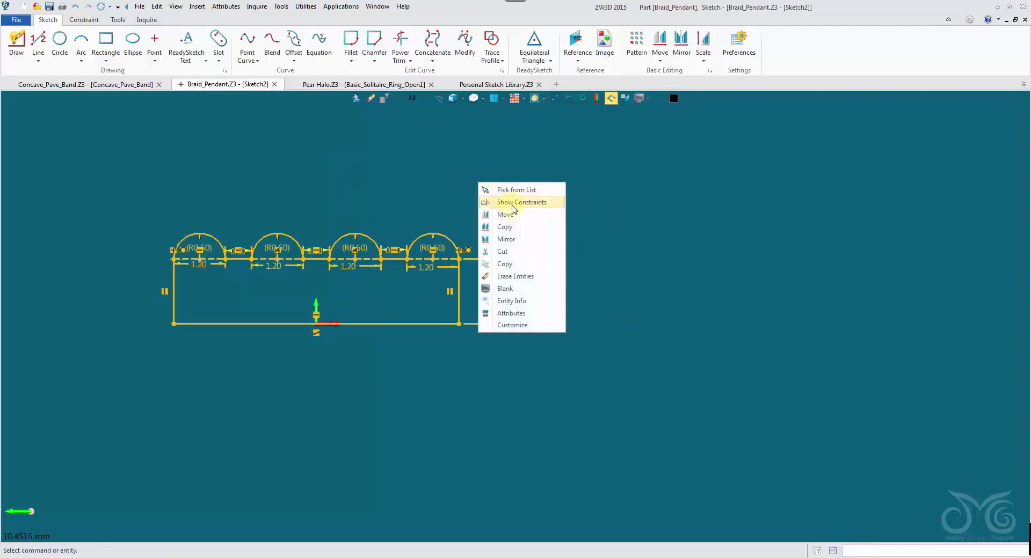
pyautogui.click(531, 260)
pyautogui.click(316, 323)
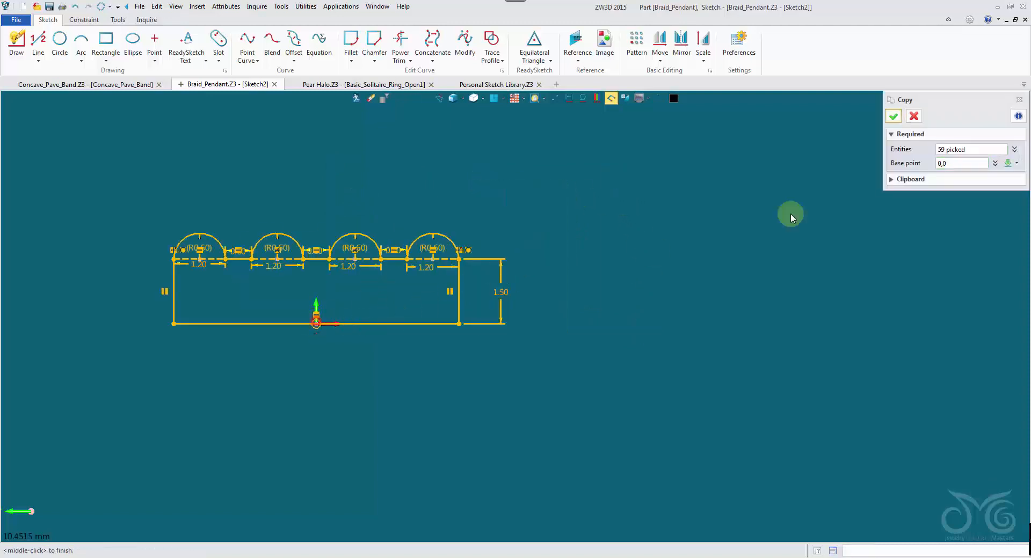
pyautogui.click(893, 116)
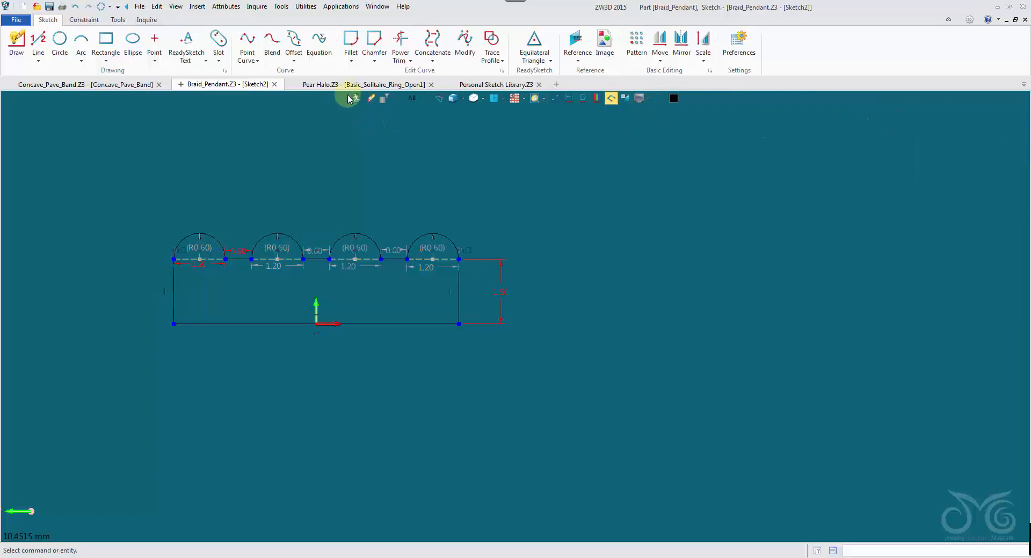
pyautogui.click(356, 99)
# Create a standalone sketch named 4_Arc_Sketch in the Personal Sketch Library file.
pyautogui.click(659, 86)
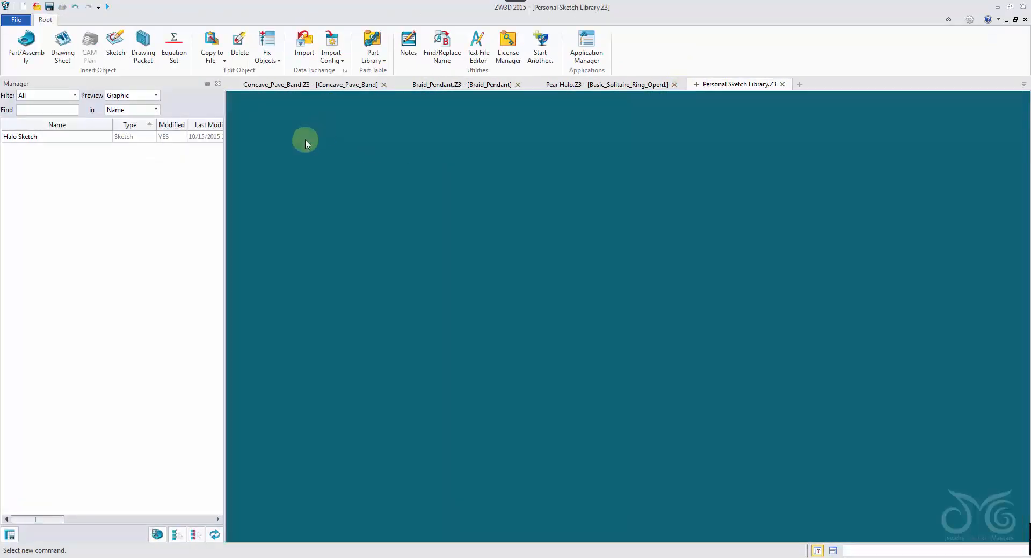
pyautogui.click(115, 43)
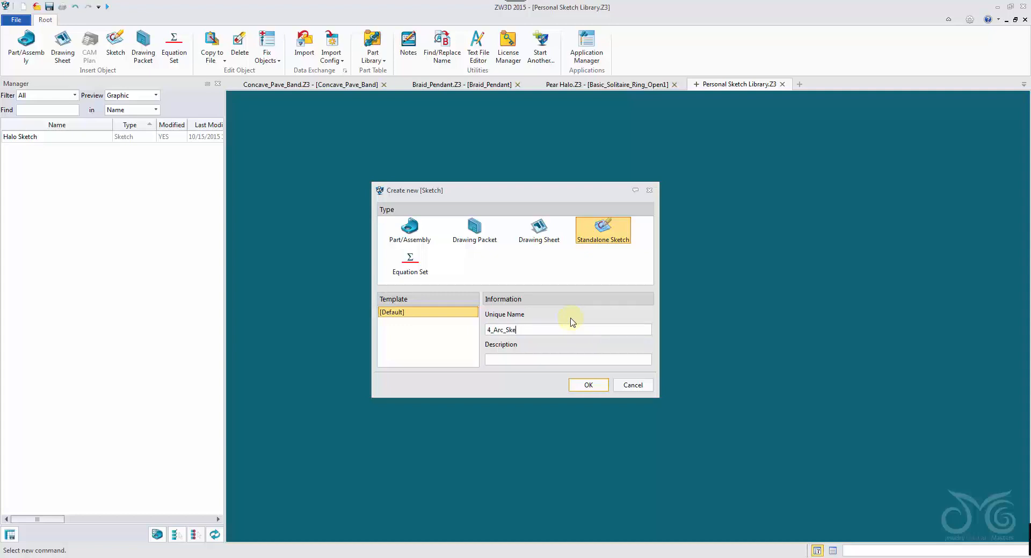
pyautogui.click(586, 385)
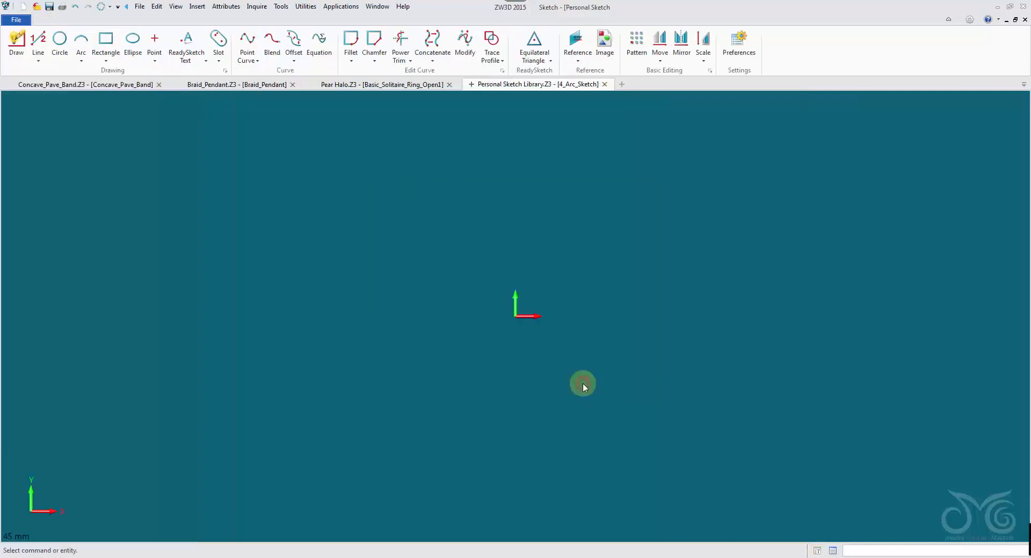
# Paste the copied four-arc profile onto the sketch origin and exit to the file's object list.
pyautogui.rightClick(472, 212)
pyautogui.click(506, 204)
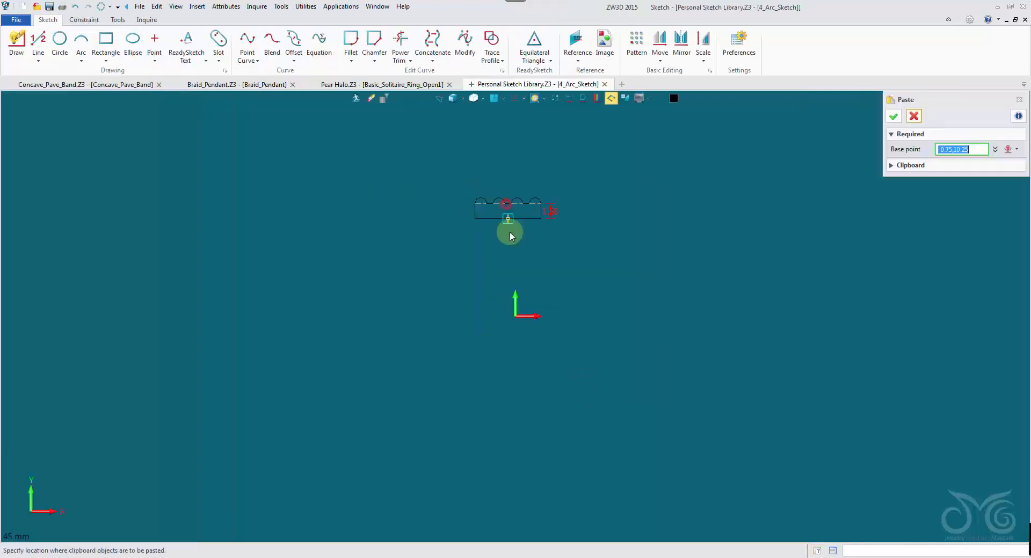
pyautogui.click(515, 311)
pyautogui.scroll(5, 537, 290)
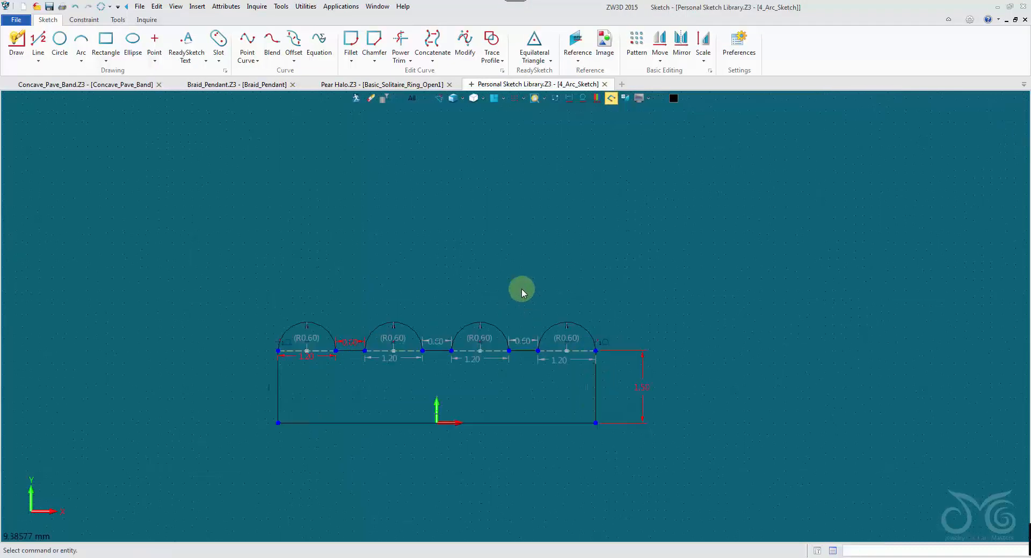
pyautogui.click(356, 97)
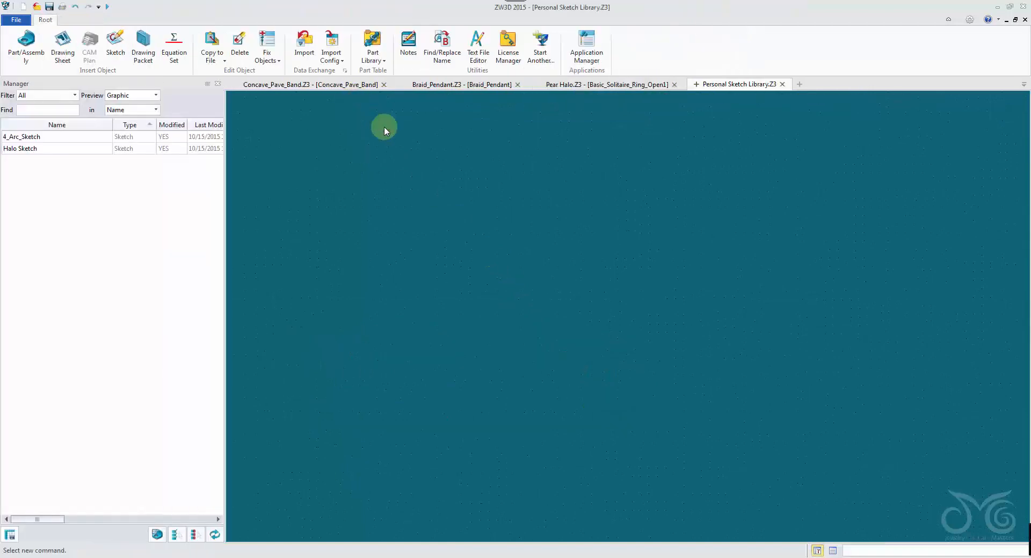
# Preview Halo Sketch and 4_Arc_Sketch in the library's object list.
pyautogui.click(77, 149)
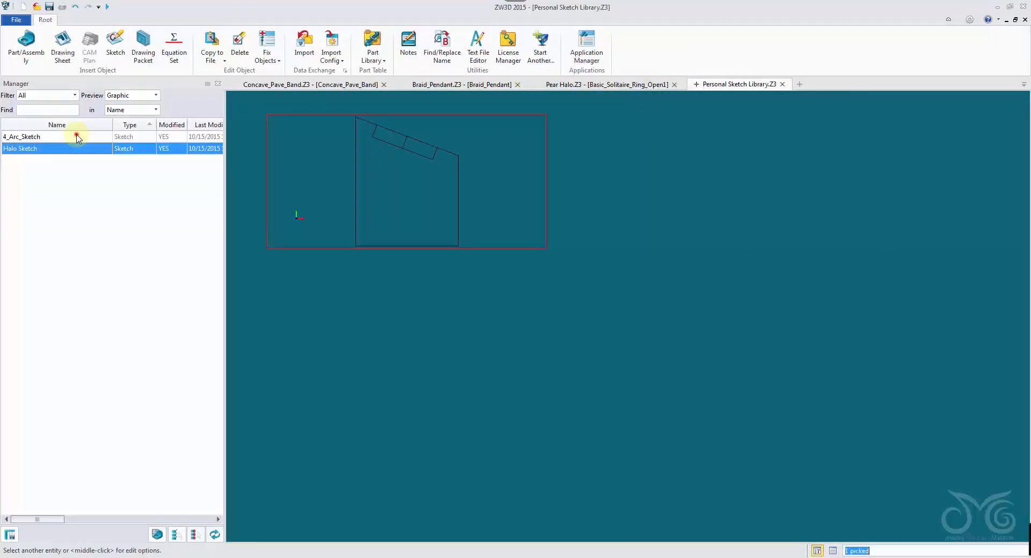
pyautogui.click(77, 137)
pyautogui.click(75, 148)
pyautogui.click(75, 137)
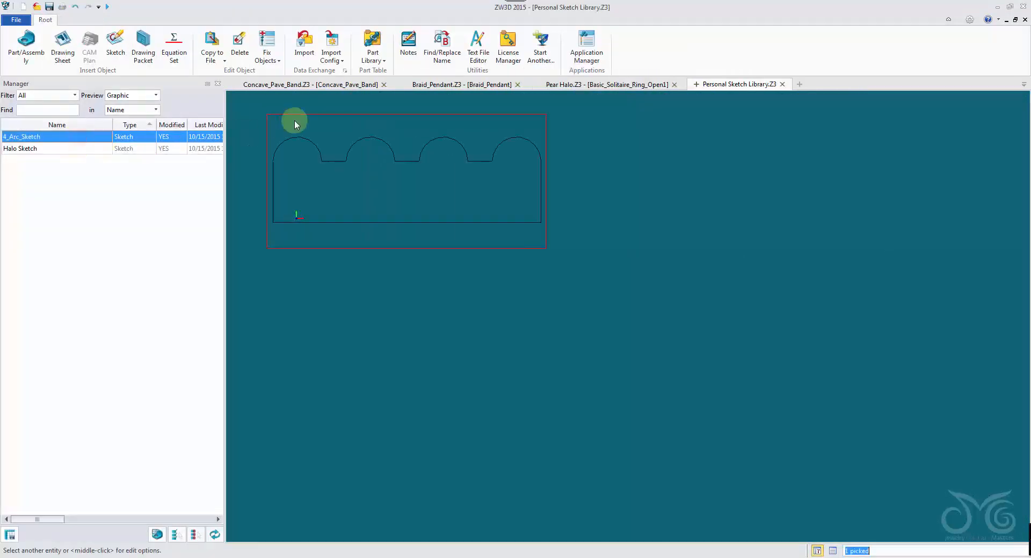
# Switch to the Concave_Pave_Band model, roll its history back to just before Sketch15, and open that sketch for editing.
pyautogui.click(317, 85)
pyautogui.moveTo(390, 342); pyautogui.dragTo(369, 350, button='right')
pyautogui.moveTo(373, 288); pyautogui.dragTo(333, 275, button='right')
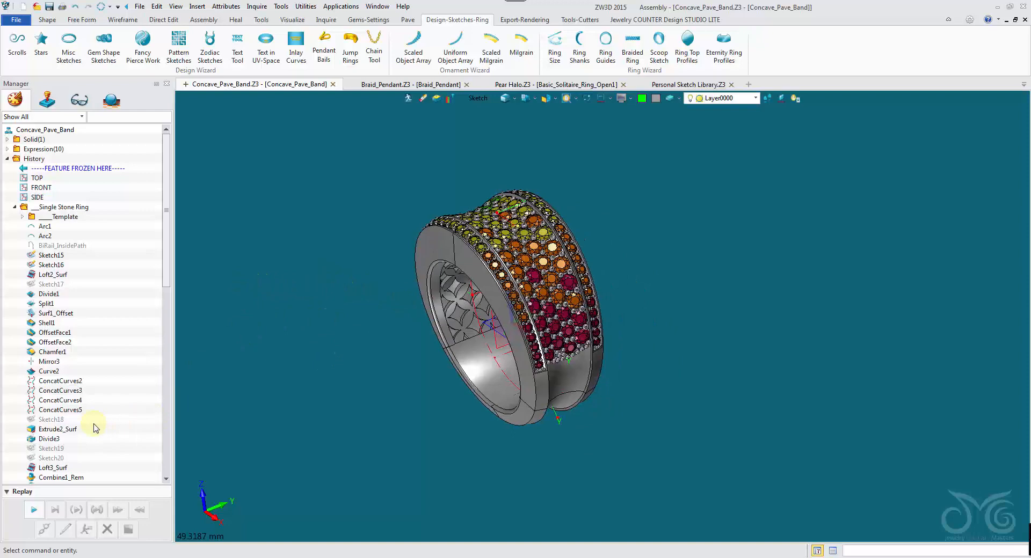
pyautogui.scroll(-15, 96, 428)
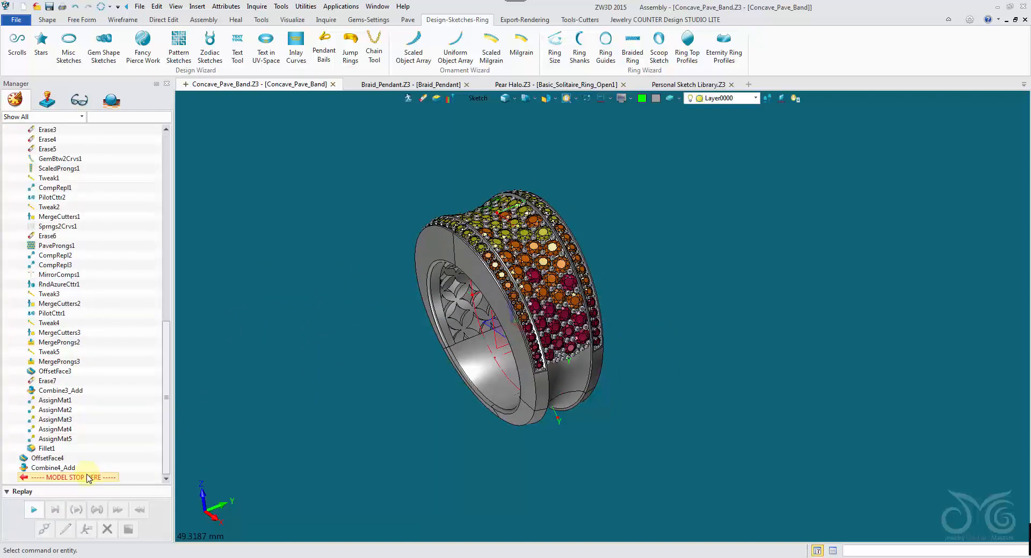
pyautogui.moveTo(89, 478)
pyautogui.mouseDown()
pyautogui.moveTo(95, 113)
pyautogui.moveTo(106, 292)
pyautogui.mouseUp()
pyautogui.moveTo(106, 293); pyautogui.dragTo(115, 256)
pyautogui.click(44, 529)
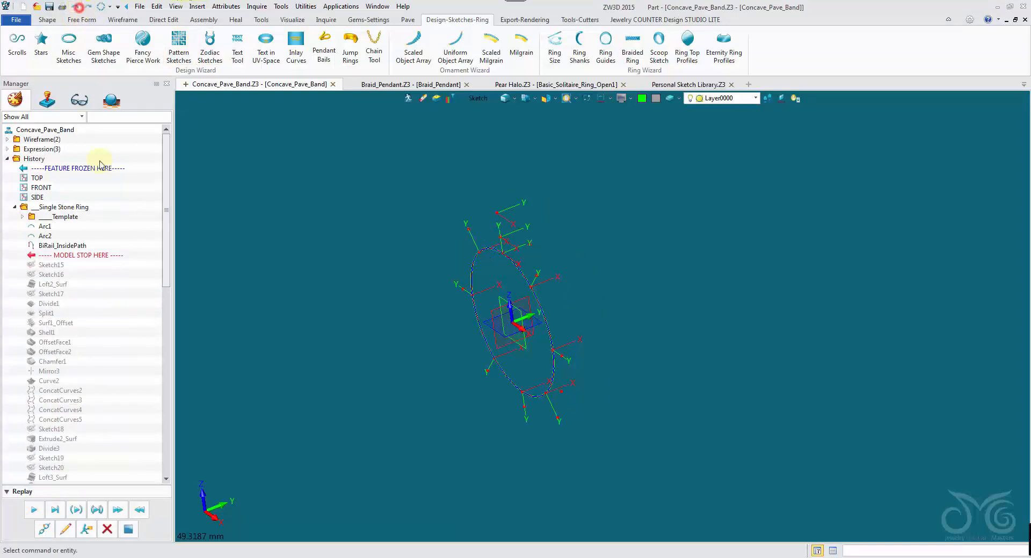
pyautogui.click(65, 530)
# Copy the entire concave shank profile to the clipboard with its lower arc's midpoint as base point, and exit the sketch.
pyautogui.scroll(3, 485, 296)
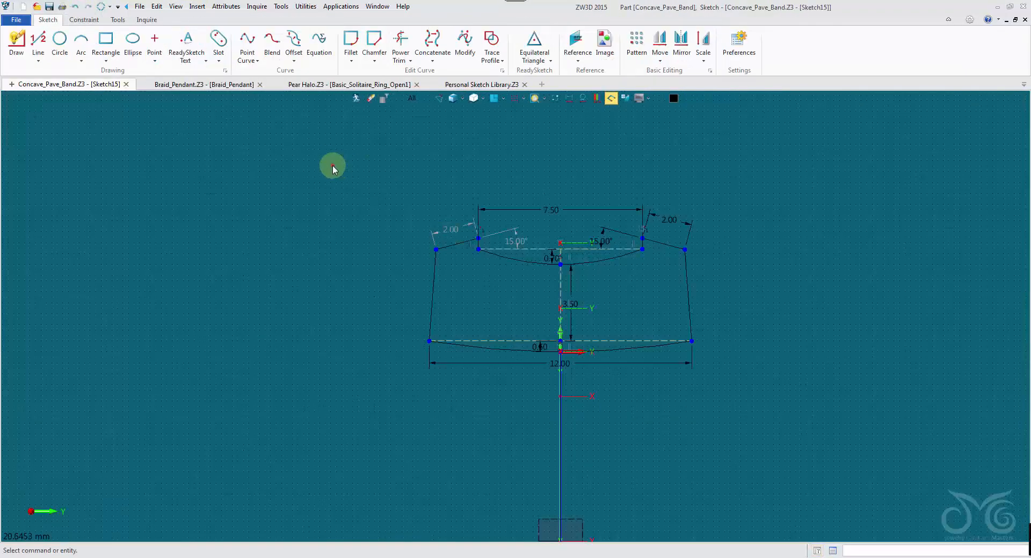
pyautogui.moveTo(329, 162); pyautogui.dragTo(802, 449)
pyautogui.rightClick(775, 290)
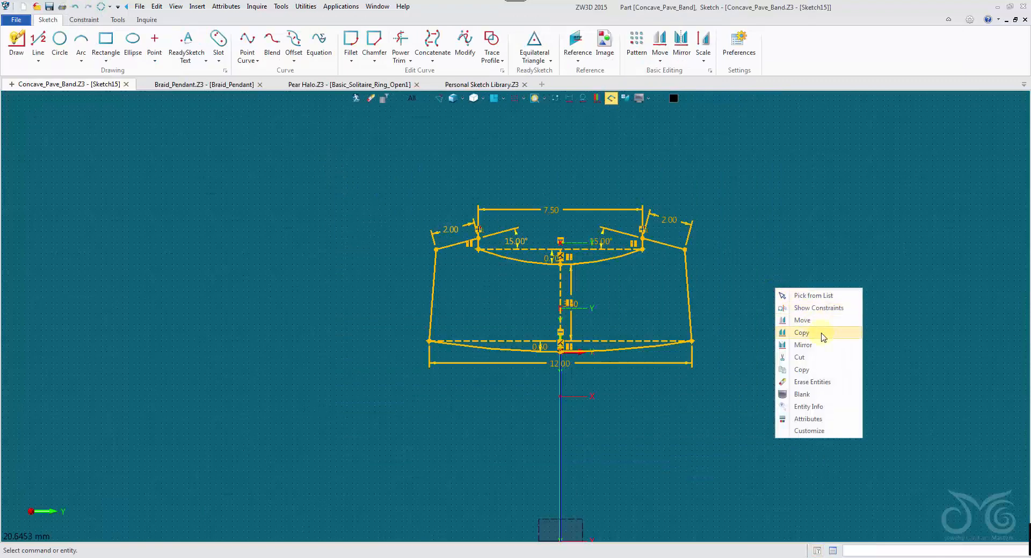
pyautogui.click(811, 370)
pyautogui.scroll(3, 591, 360)
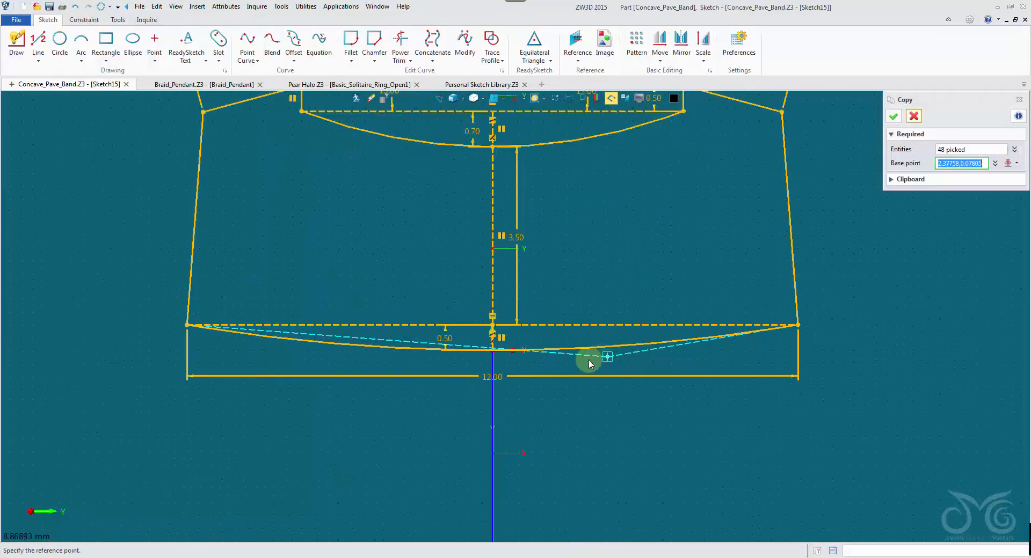
pyautogui.click(492, 350)
pyautogui.click(894, 116)
pyautogui.scroll(-5, 450, 198)
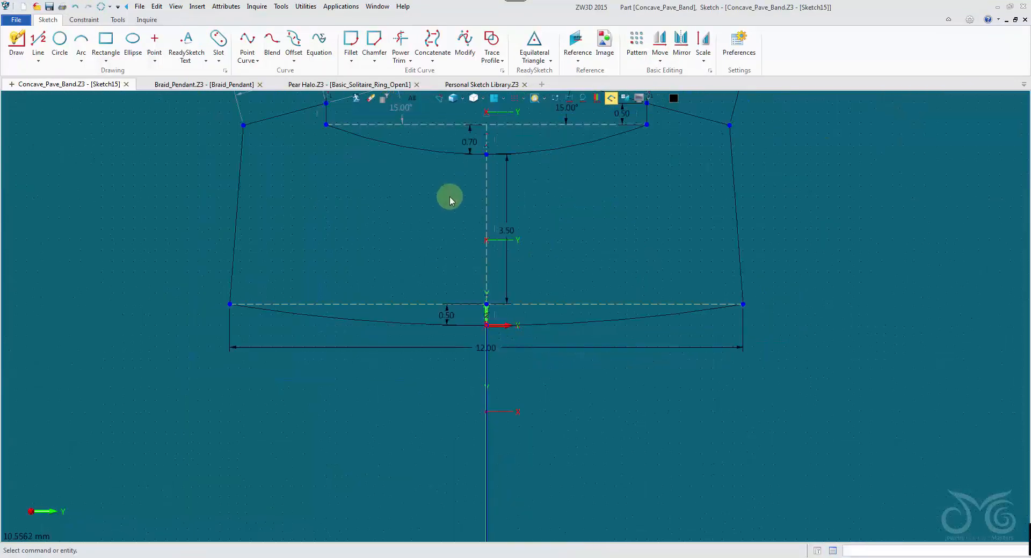
pyautogui.click(356, 99)
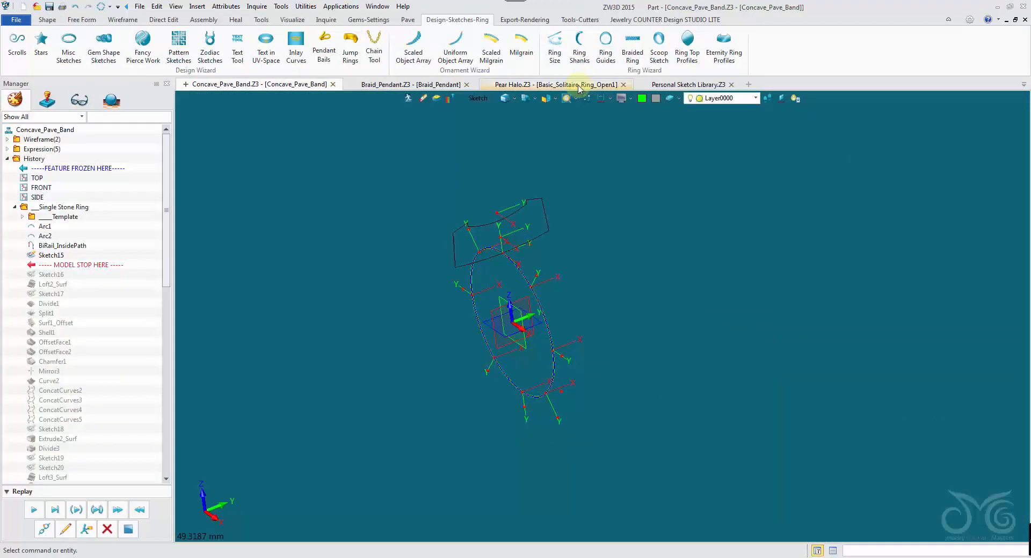
# Create a standalone sketch named Concave Shank Sketch in the Personal Sketch Library file.
pyautogui.click(683, 84)
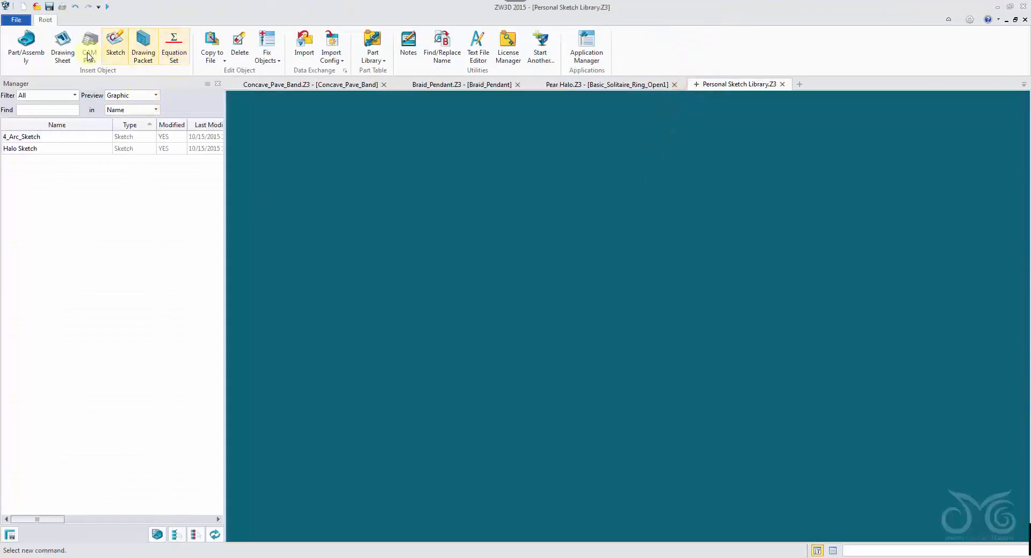
pyautogui.click(115, 42)
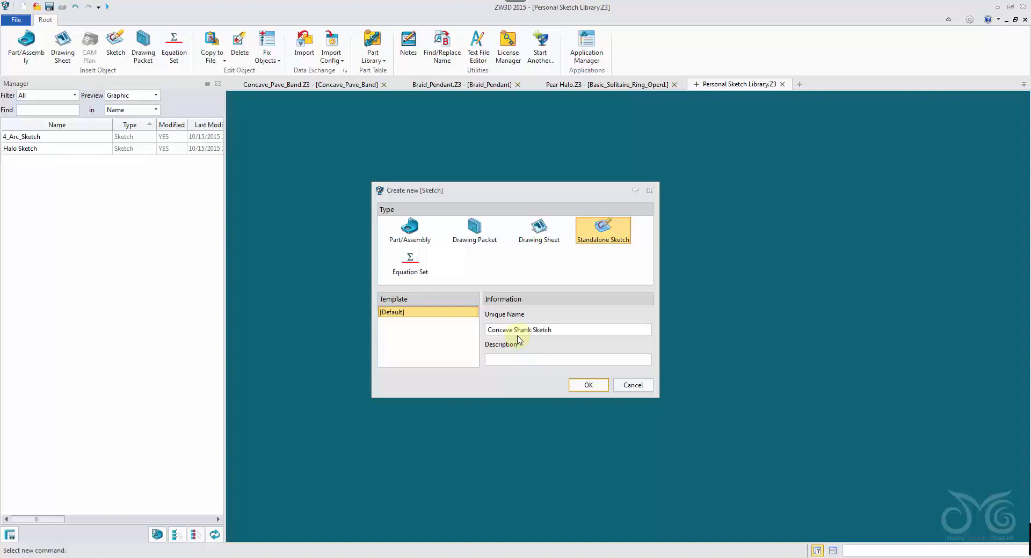
pyautogui.click(588, 385)
# Paste the copied concave shank profile onto the sketch origin and exit to the object list.
pyautogui.rightClick(502, 222)
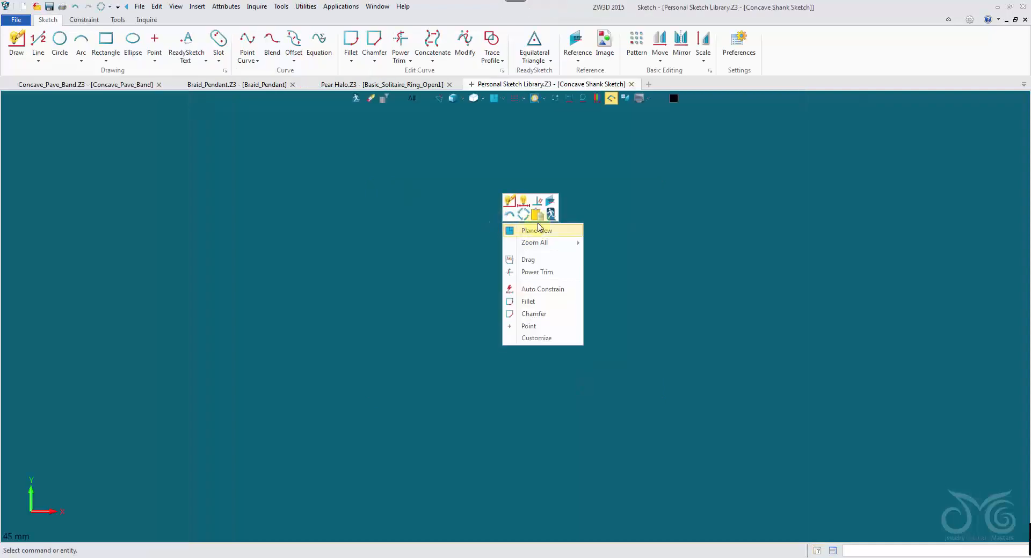
pyautogui.click(537, 218)
pyautogui.click(515, 316)
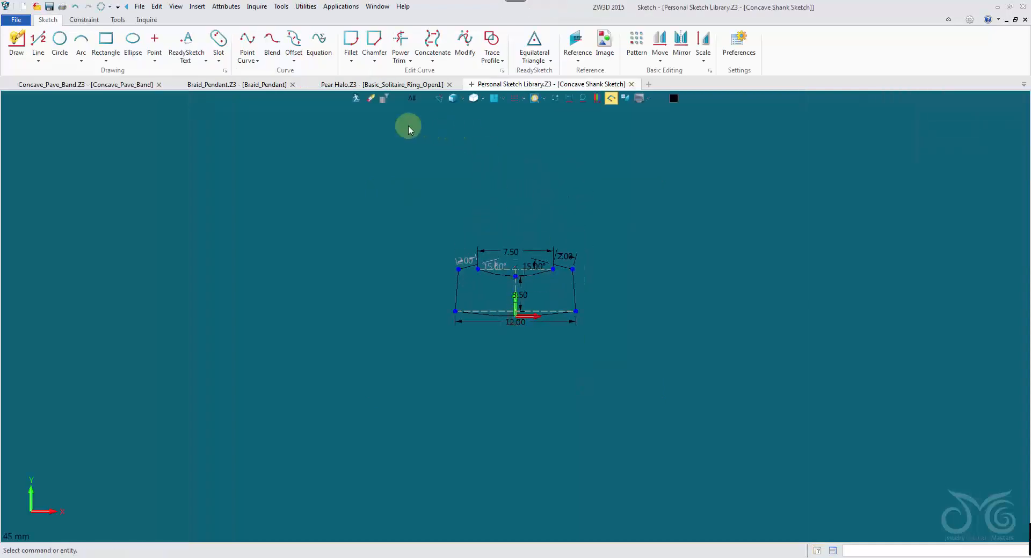
pyautogui.click(354, 98)
# Preview the three stored sketches and save the file as Personal Sketch Library in the JCDLITE_Designs folder.
pyautogui.click(99, 138)
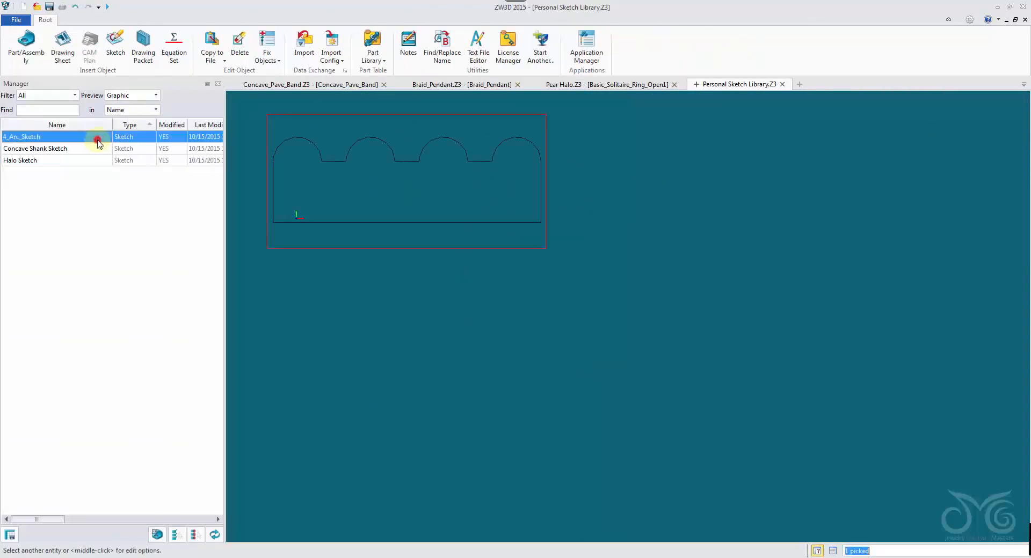
pyautogui.click(99, 149)
pyautogui.click(102, 162)
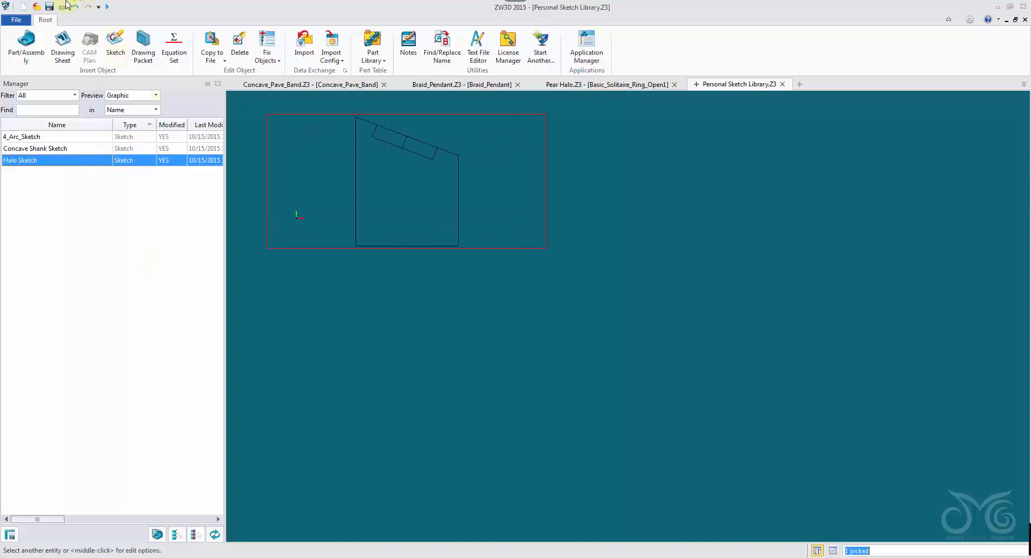
pyautogui.click(50, 7)
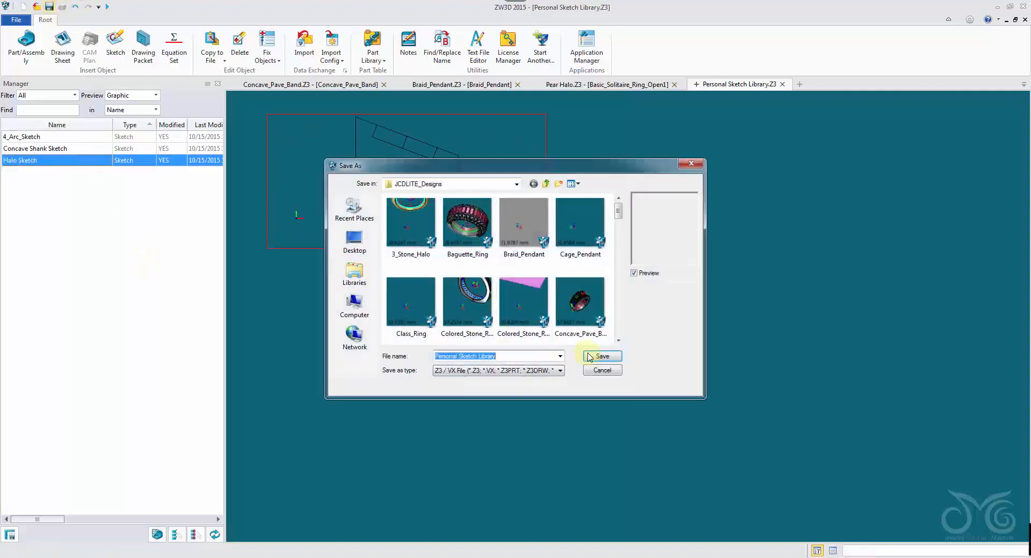
pyautogui.click(602, 359)
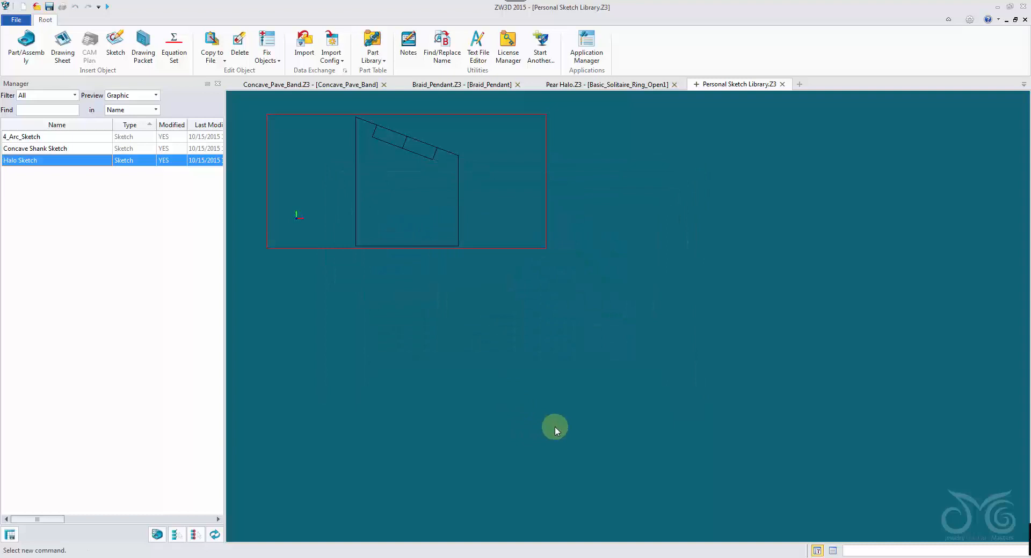
# Close the Concave_Pave_Band, Braid_Pendant and Pear Halo files without saving their changes.
pyautogui.click(383, 84)
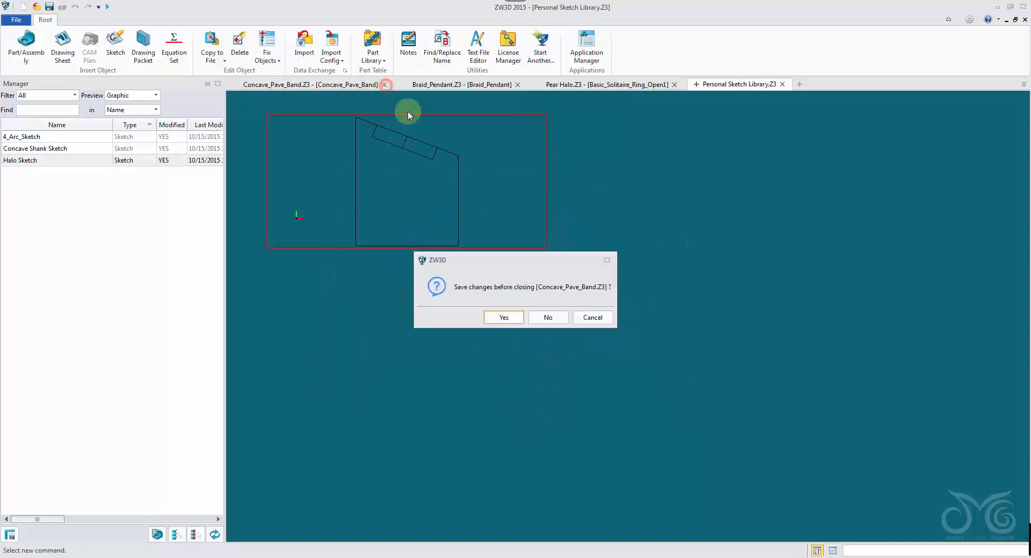
pyautogui.click(545, 317)
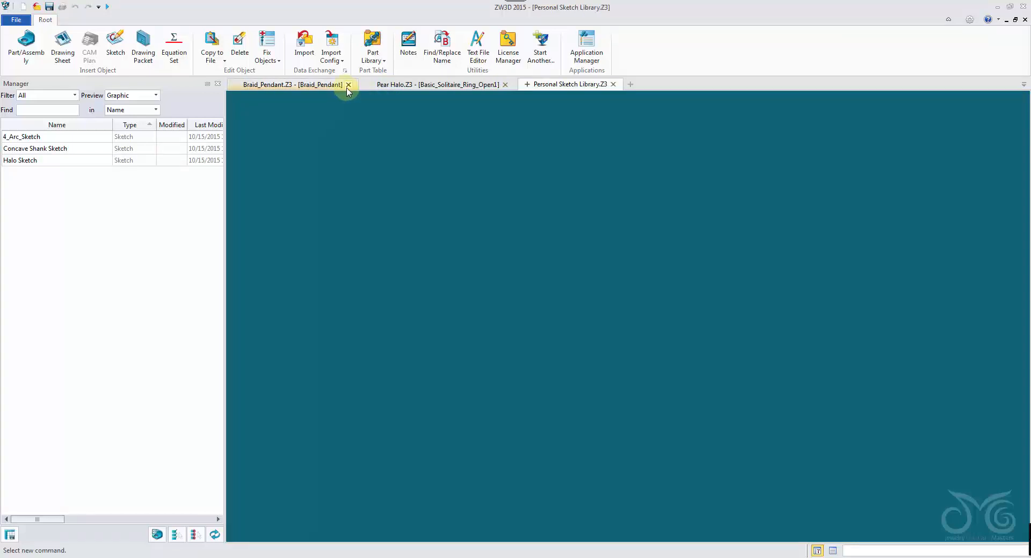
pyautogui.click(348, 85)
pyautogui.click(535, 317)
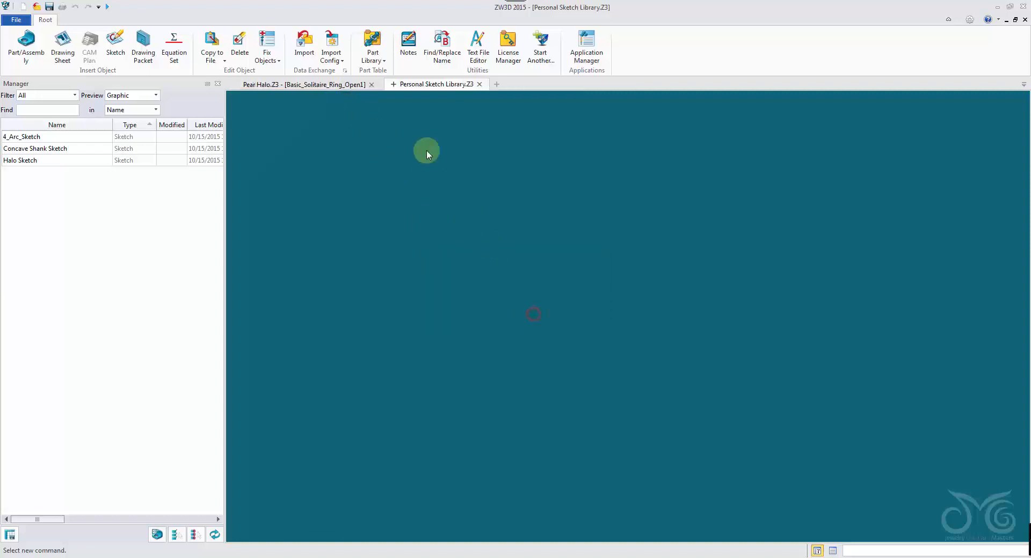
pyautogui.click(370, 85)
pyautogui.click(529, 316)
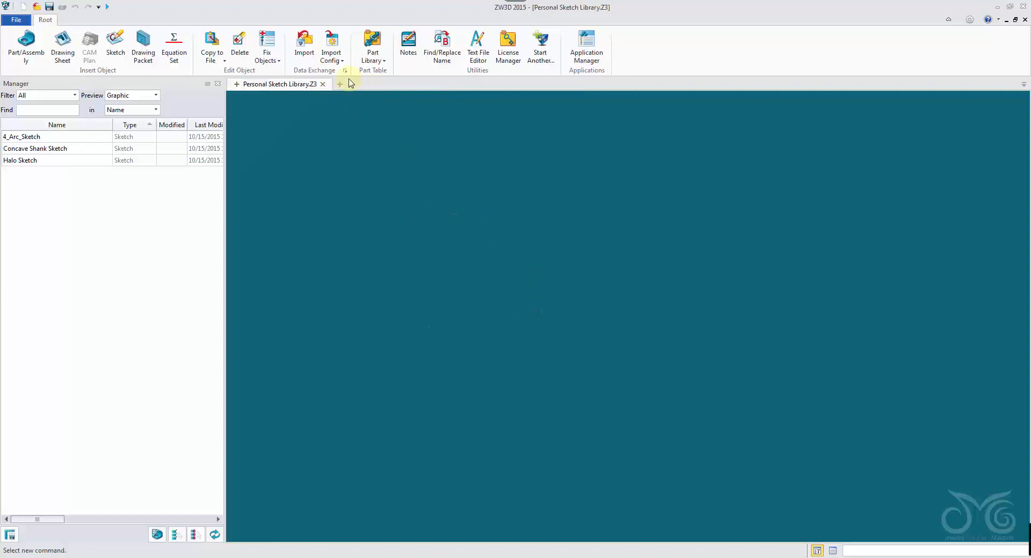
# Create a new Part/Assembly file from the single stone ring template.
pyautogui.click(339, 84)
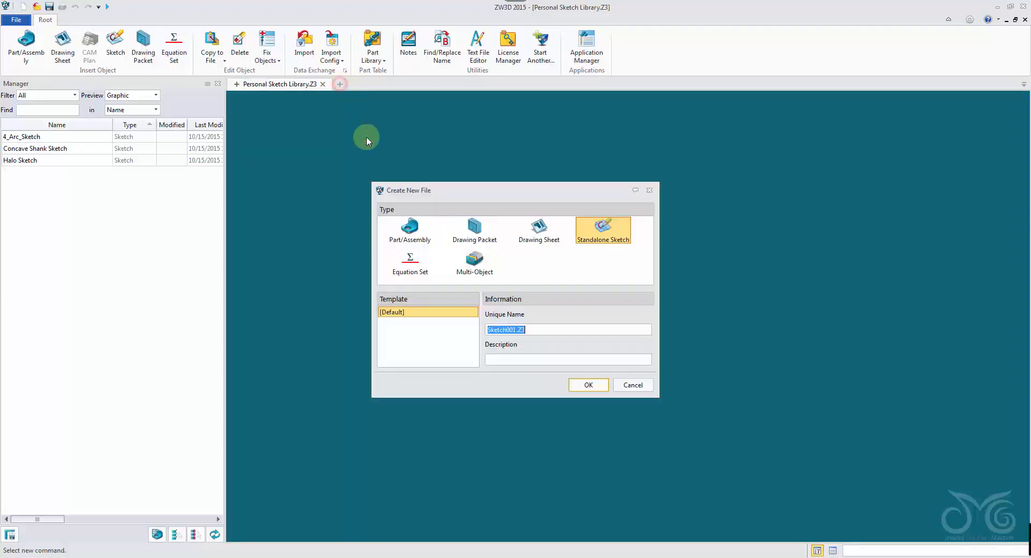
pyautogui.click(409, 230)
pyautogui.click(440, 355)
pyautogui.click(585, 385)
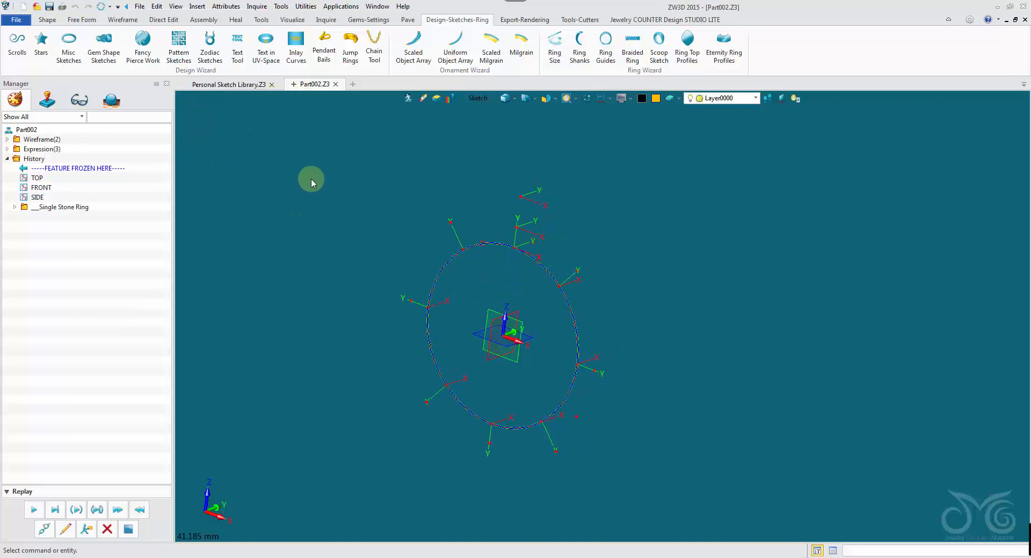
# Open Concave Shank Sketch in the Personal Sketch Library and copy its entire profile using the sketch origin as base point.
pyautogui.click(224, 86)
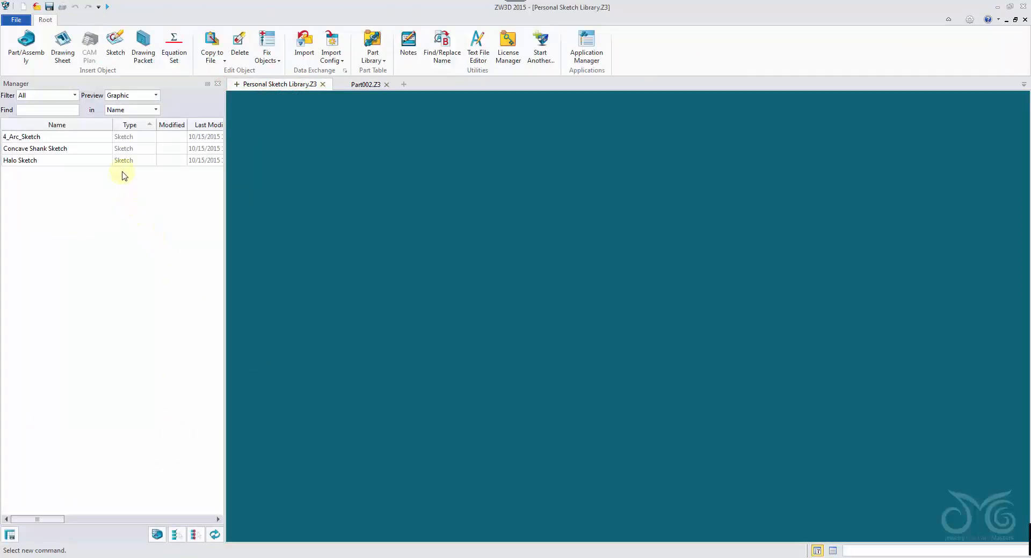
pyautogui.doubleClick(95, 149)
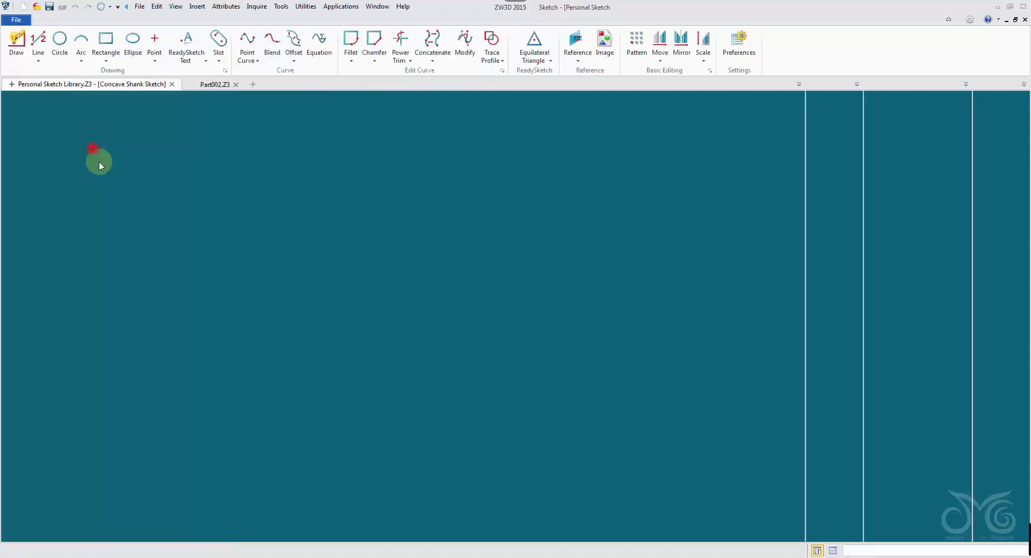
pyautogui.moveTo(330, 308); pyautogui.dragTo(660, 473)
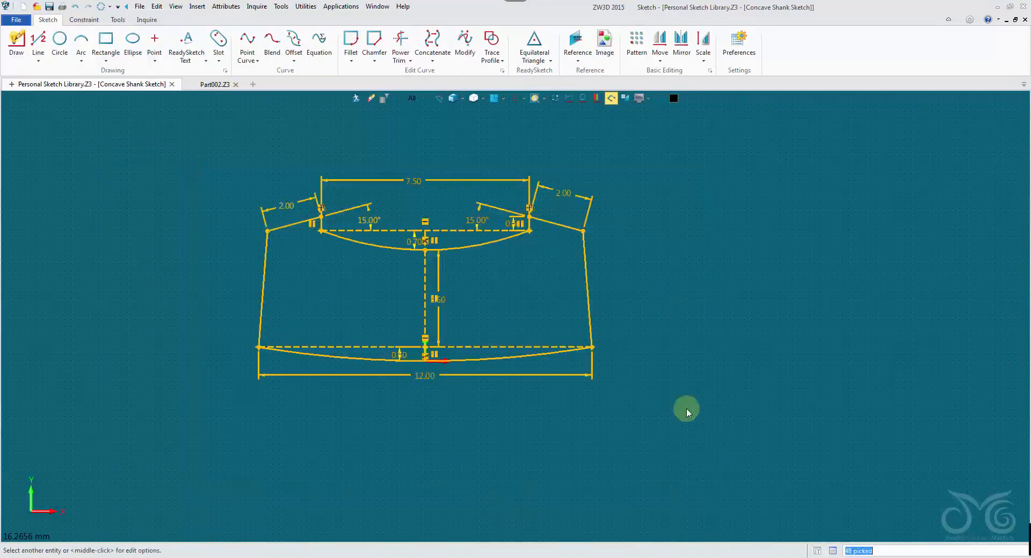
pyautogui.rightClick(686, 355)
pyautogui.click(710, 436)
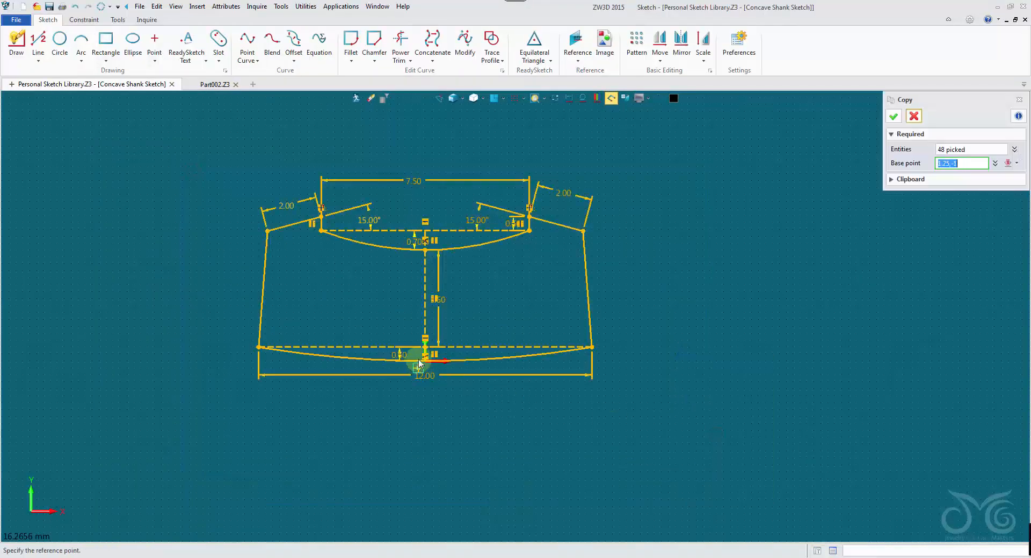
pyautogui.click(425, 361)
pyautogui.click(893, 116)
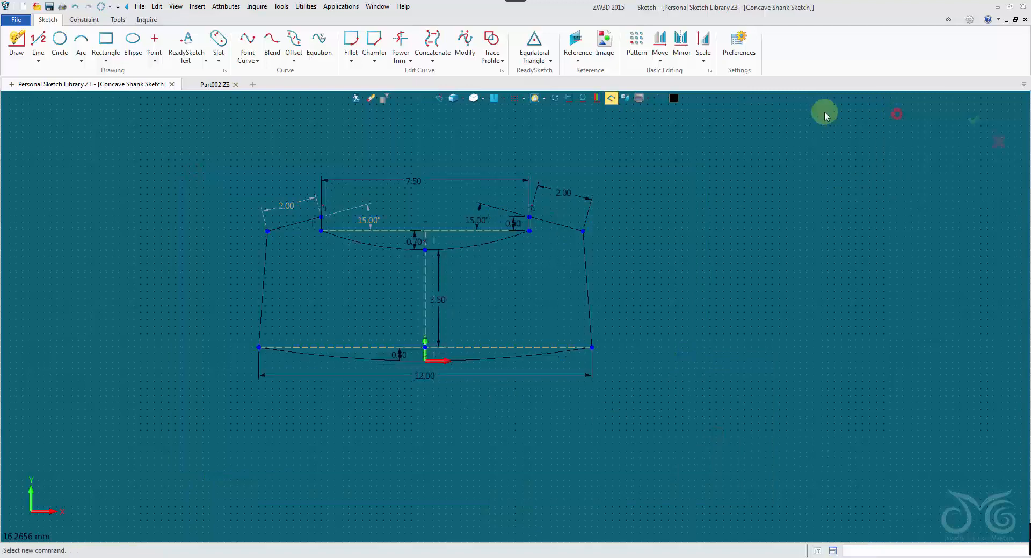
# Insert a sketch on the 12OClock plane of the Part002 file.
pyautogui.click(214, 84)
pyautogui.rightClick(465, 186)
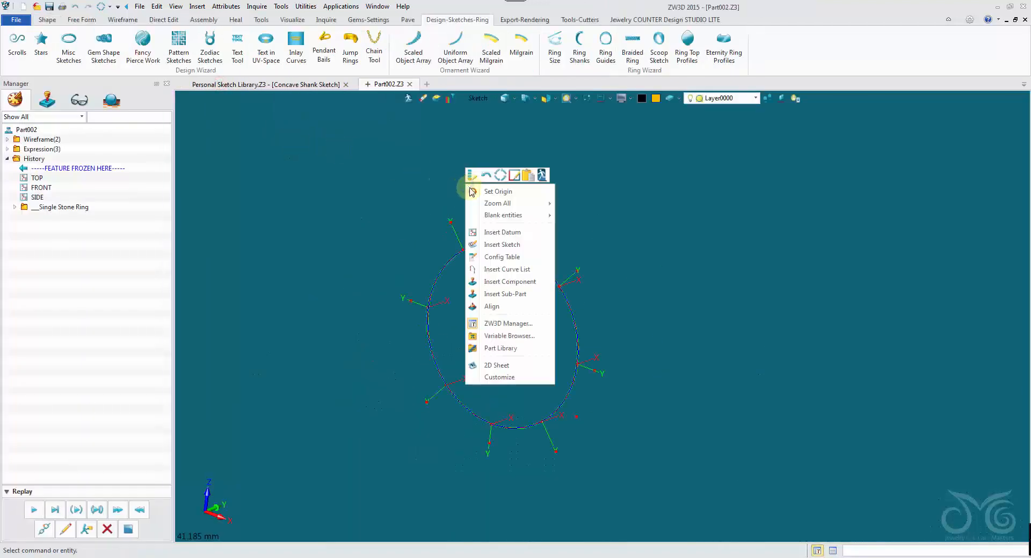
pyautogui.click(499, 239)
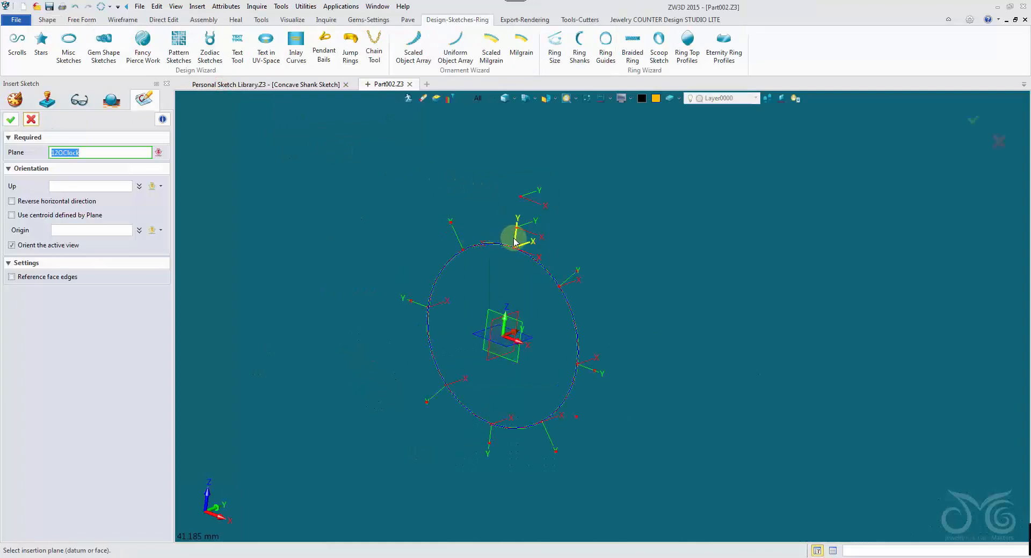
pyautogui.click(517, 239)
pyautogui.middleClick(523, 238)
# Paste the copied concave shank profile at the 12OClock datum's origin and exit the sketch.
pyautogui.rightClick(624, 190)
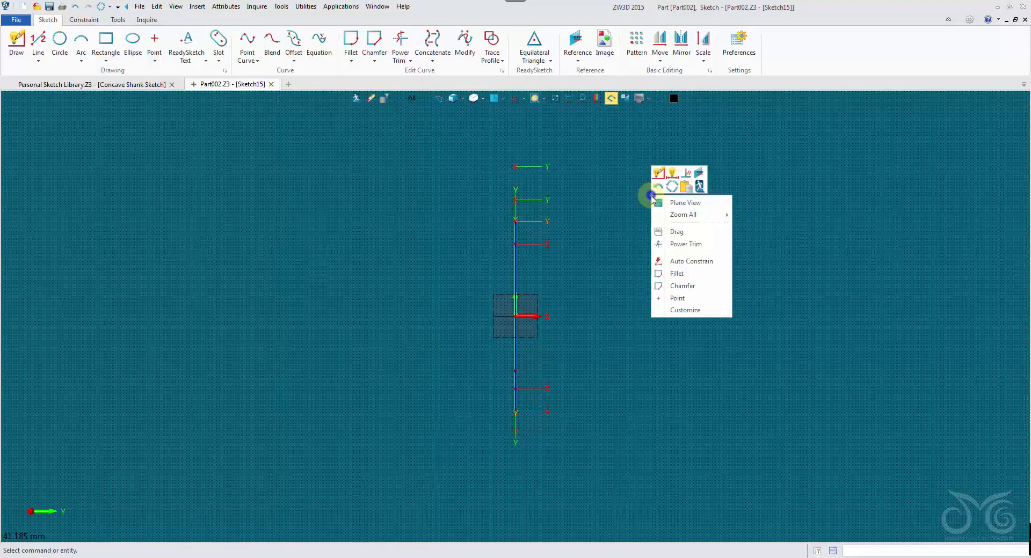
pyautogui.click(671, 200)
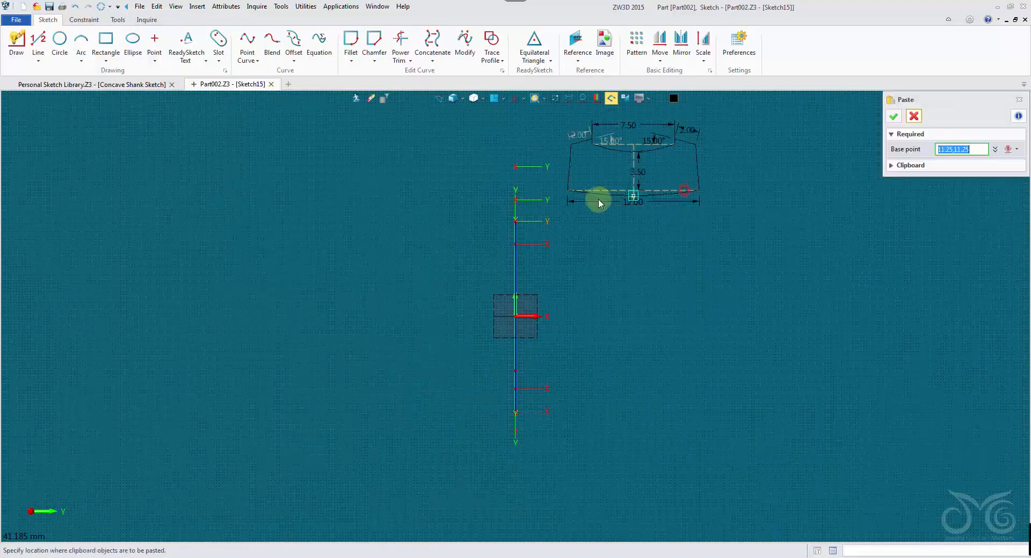
pyautogui.click(515, 221)
pyautogui.middleClick(515, 220)
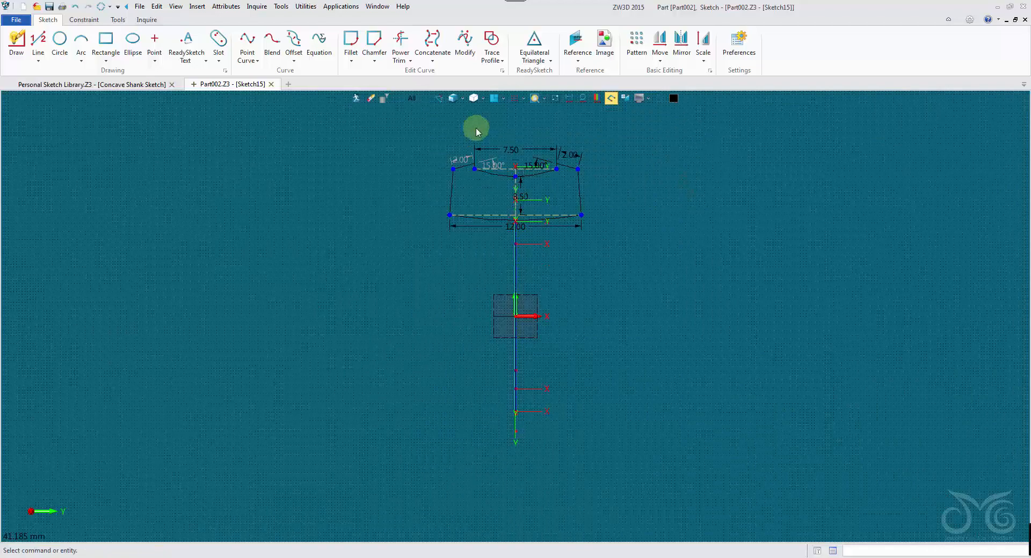
pyautogui.click(357, 98)
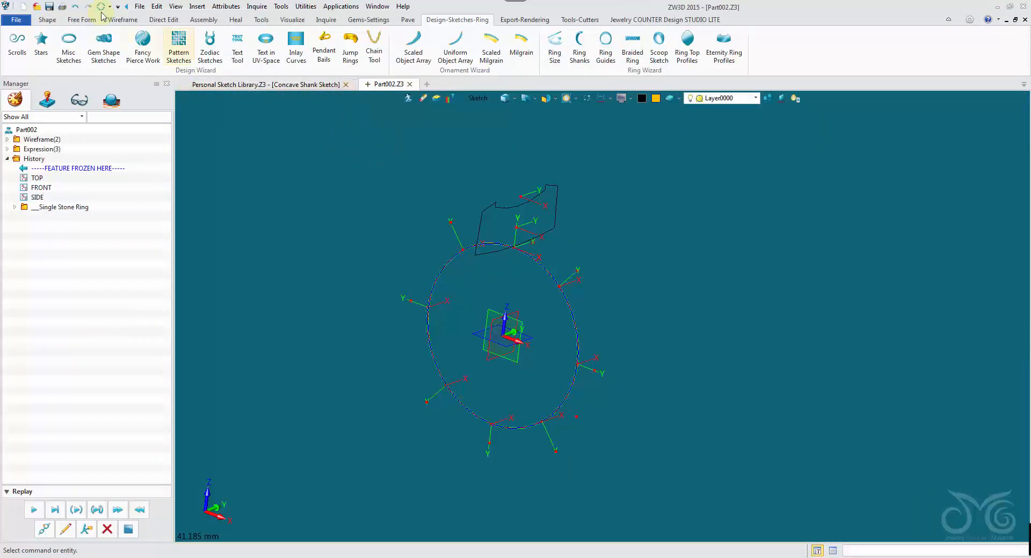
# Undo the pasted shank profile and the sketch insertion on the 12OClock plane.
pyautogui.click(75, 9)
pyautogui.click(75, 9)
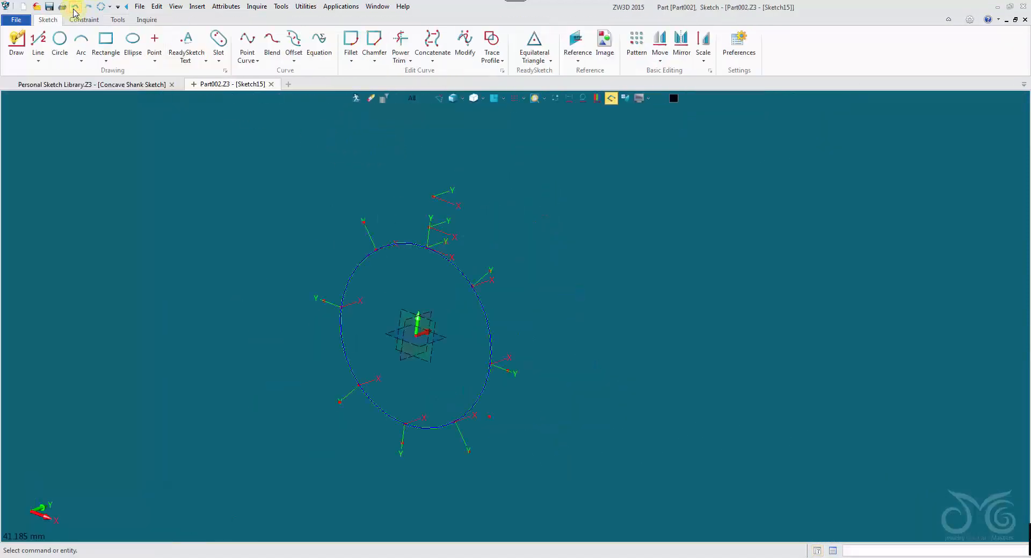
pyautogui.click(75, 9)
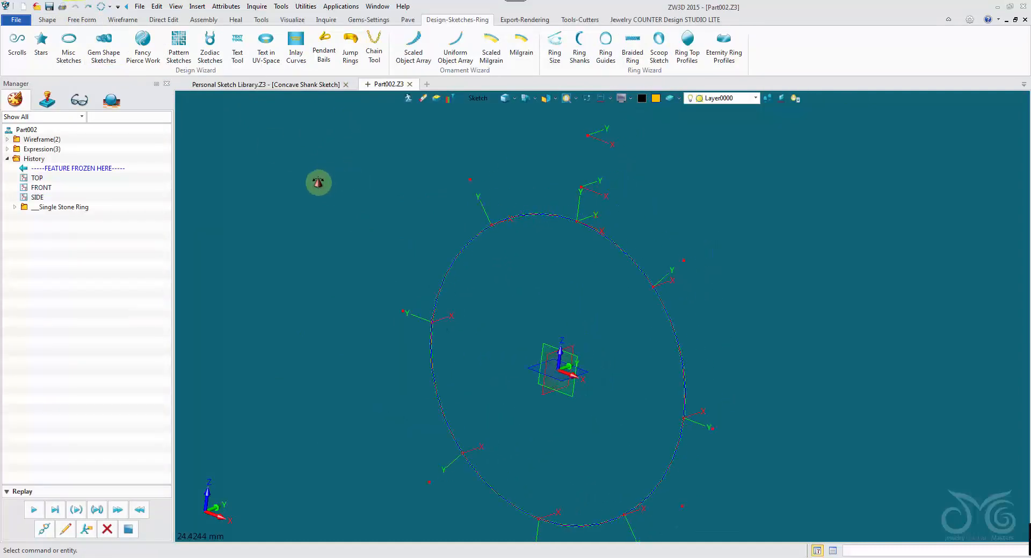
# Start copying an external sketch and load the Personal Sketch Library file from the JCDLITE_Designs folder as its source.
pyautogui.click(156, 7)
pyautogui.moveTo(270, 128)
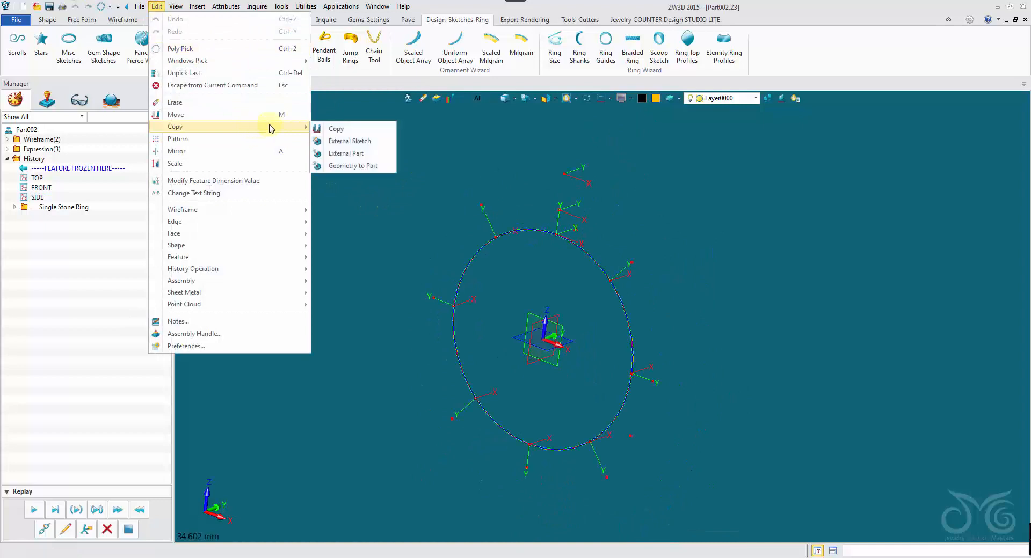
pyautogui.click(332, 142)
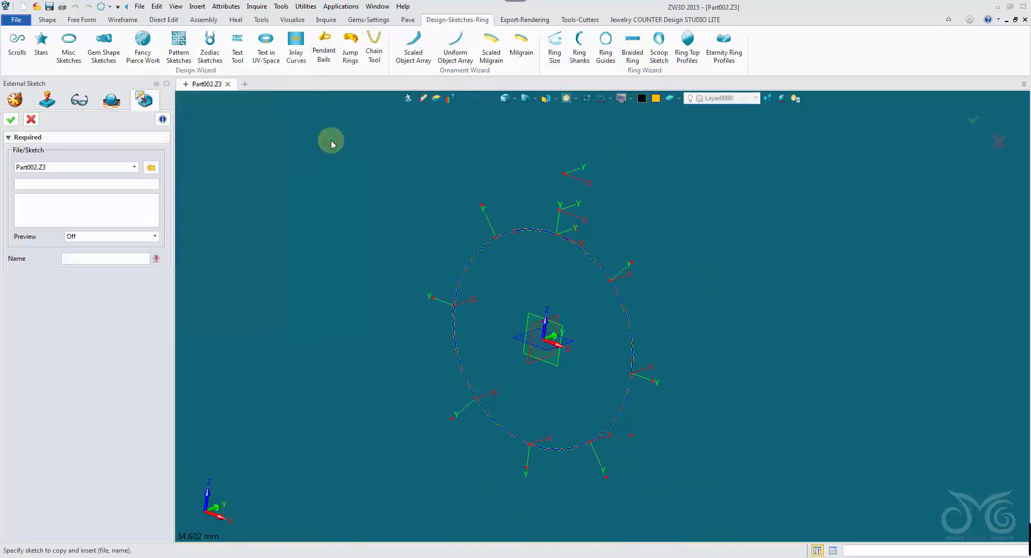
pyautogui.click(151, 168)
pyautogui.moveTo(618, 193); pyautogui.dragTo(619, 294)
pyautogui.click(580, 274)
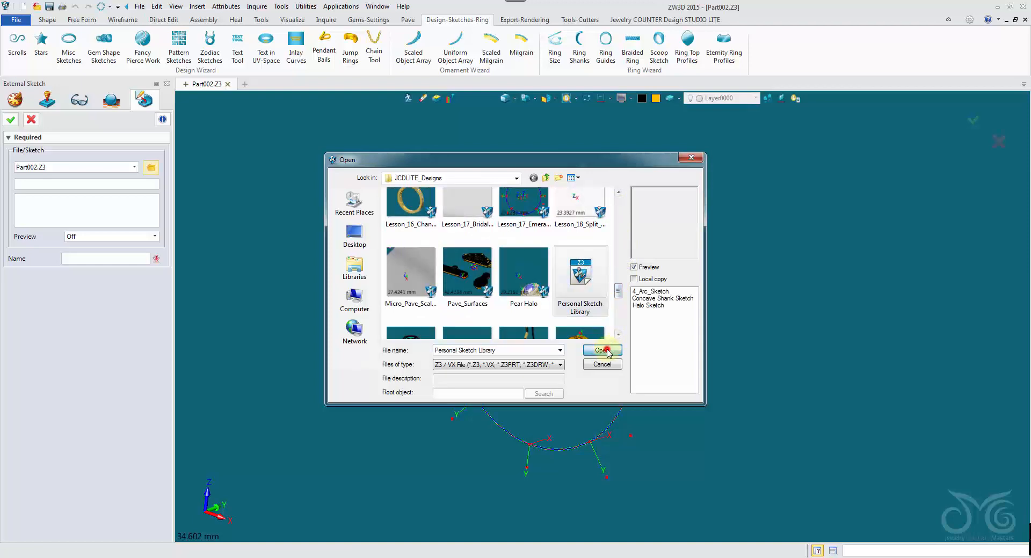
pyautogui.click(602, 350)
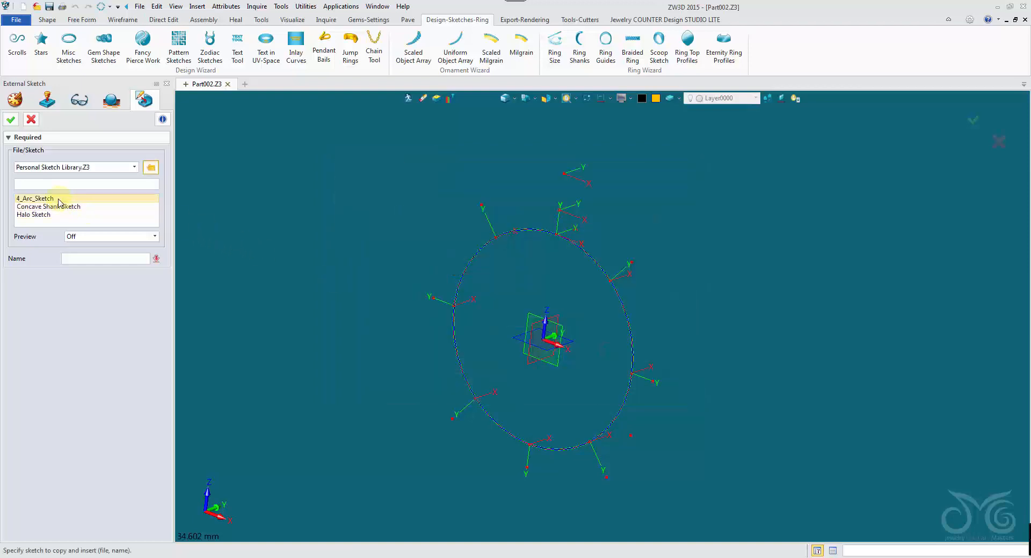
# Set the library preview to Graphics, compare the stored sketches and choose 4_Arc_Sketch for insertion.
pyautogui.click(73, 237)
pyautogui.click(83, 255)
pyautogui.click(48, 199)
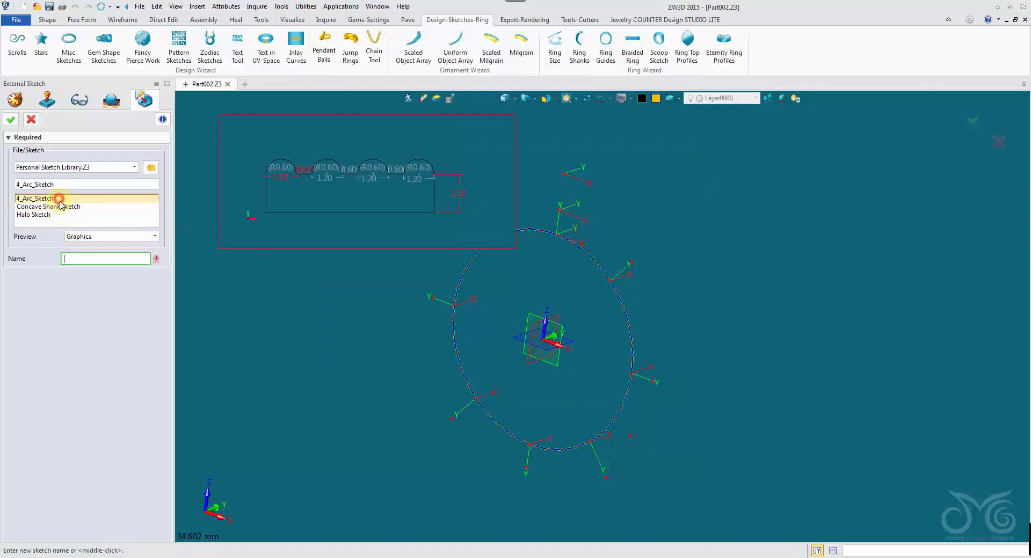
pyautogui.click(57, 207)
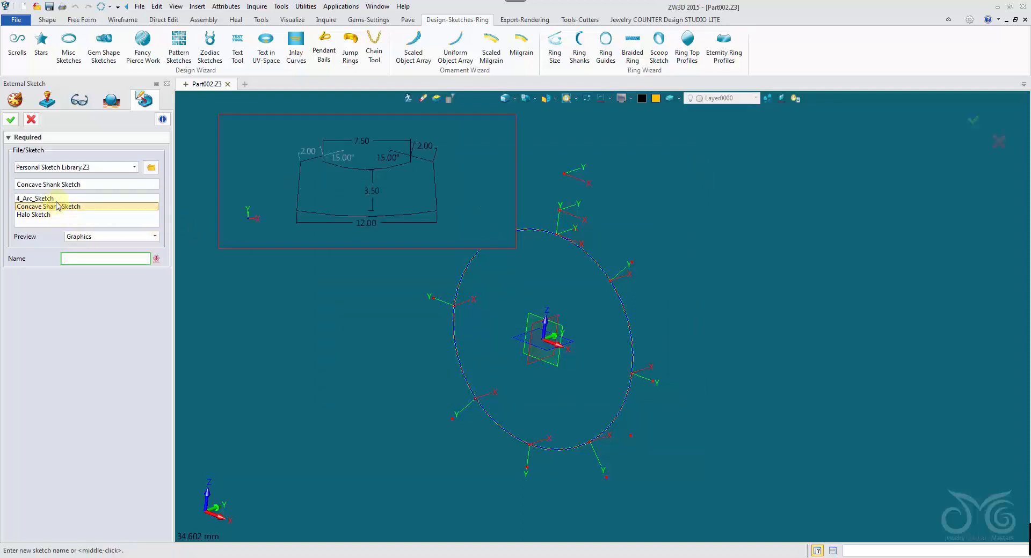
pyautogui.click(58, 198)
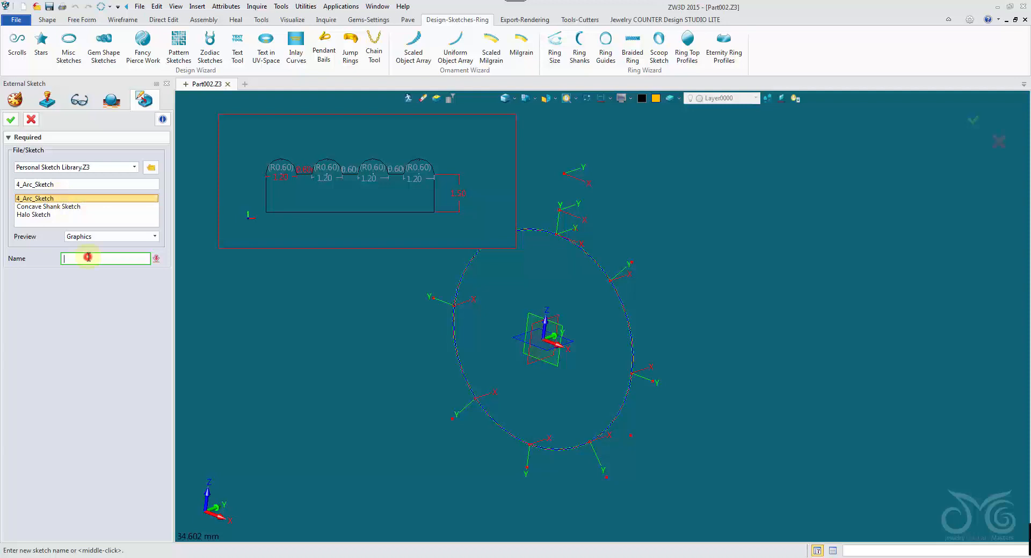
pyautogui.click(11, 120)
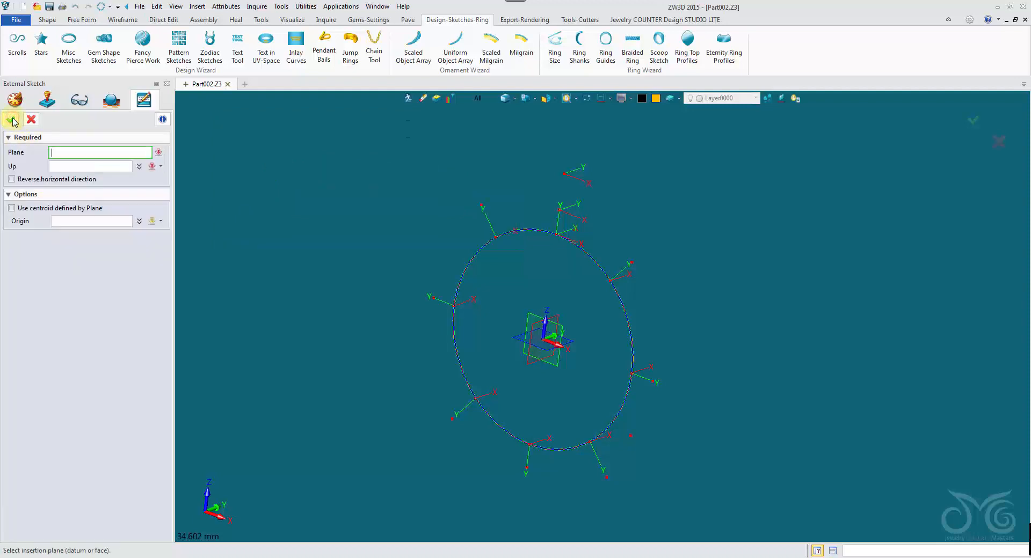
# Place the four-arc sketch on the 12OClock plane, using the centroid defined by the plane.
pyautogui.click(233, 198)
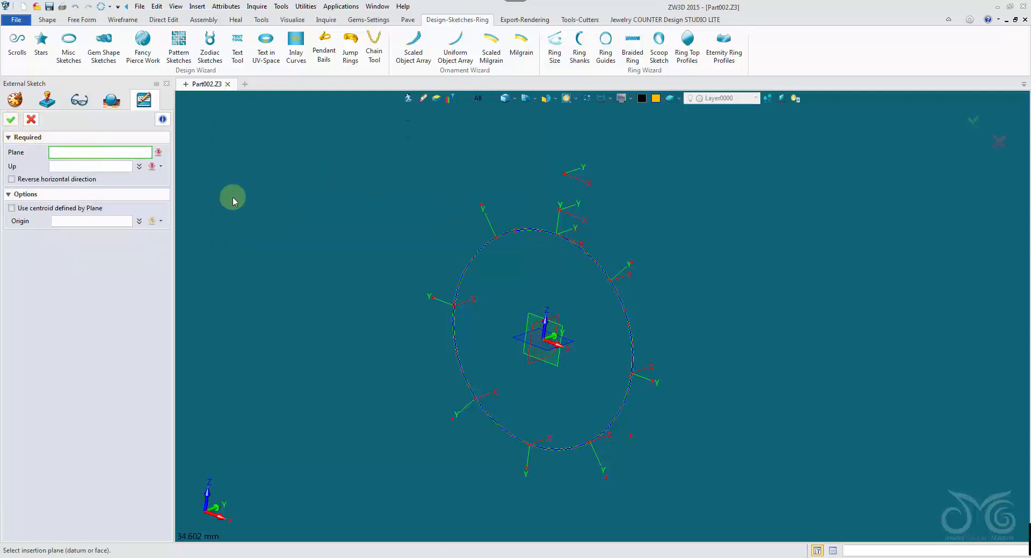
pyautogui.click(558, 228)
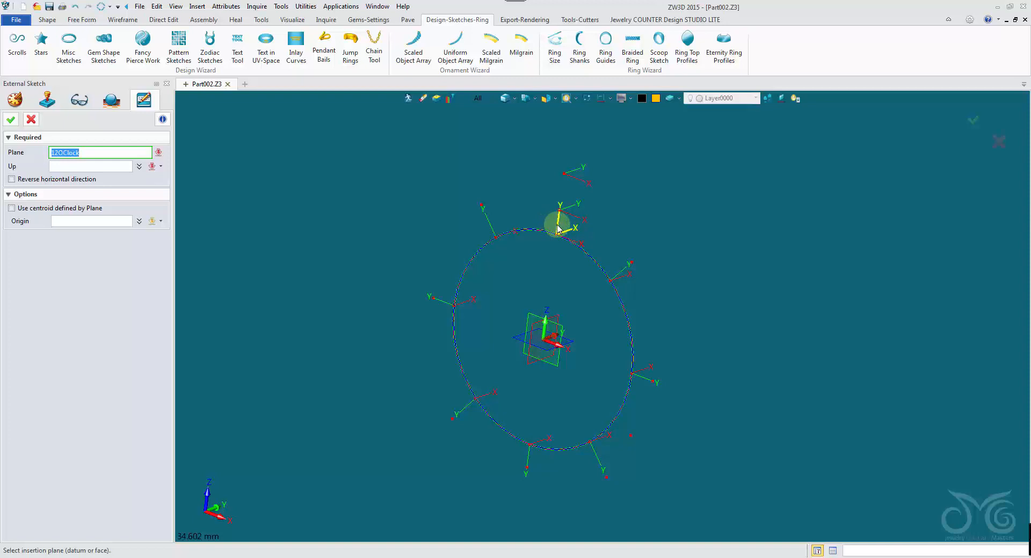
pyautogui.click(81, 209)
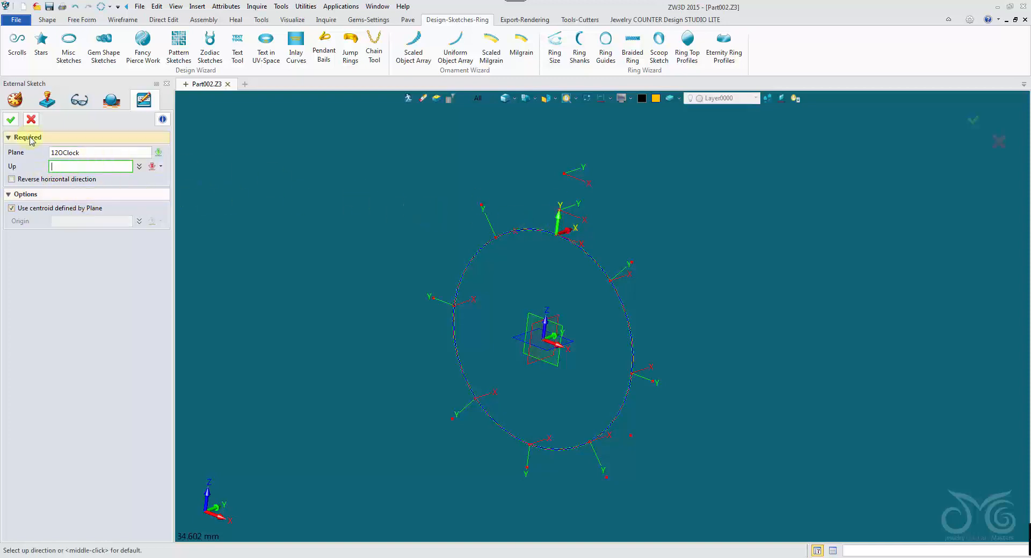
pyautogui.click(11, 119)
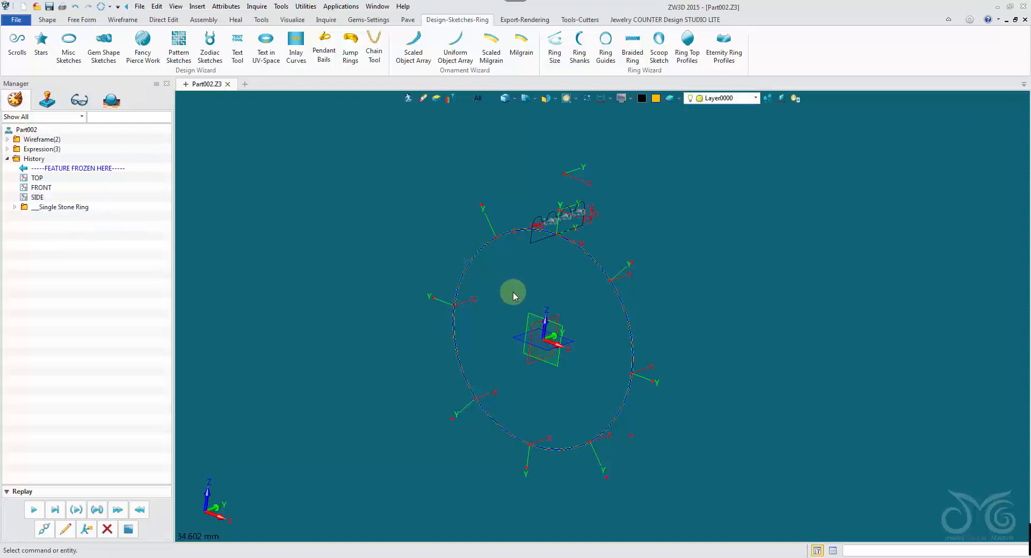
# Examine the placed sketch from the side and expand the Single Stone Ring history group.
pyautogui.hotkey('ctrl', 'Right')
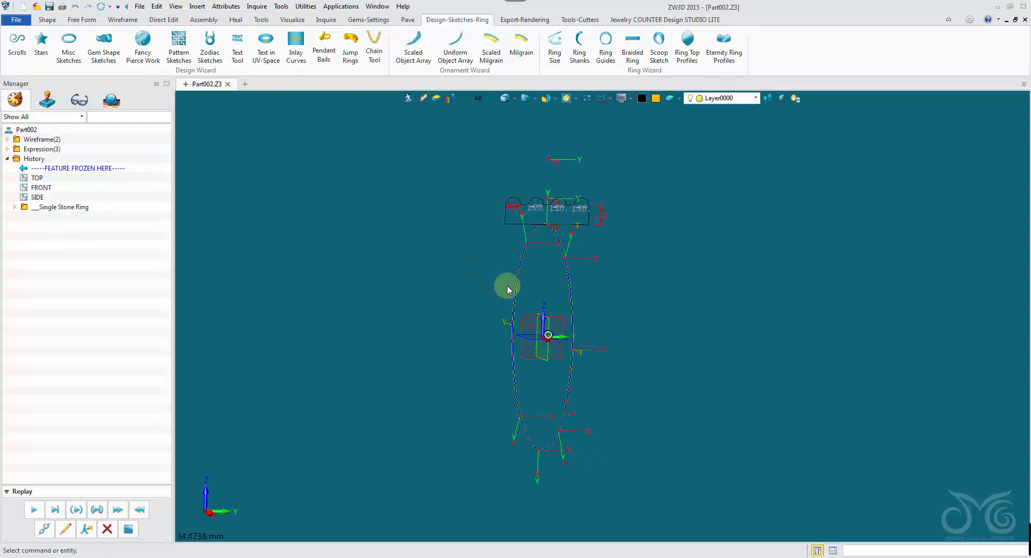
pyautogui.click(12, 207)
pyautogui.moveTo(214, 236)
pyautogui.mouseDown(button='middle')
pyautogui.moveTo(328, 240)
pyautogui.moveTo(462, 141)
pyautogui.mouseUp(button='middle')
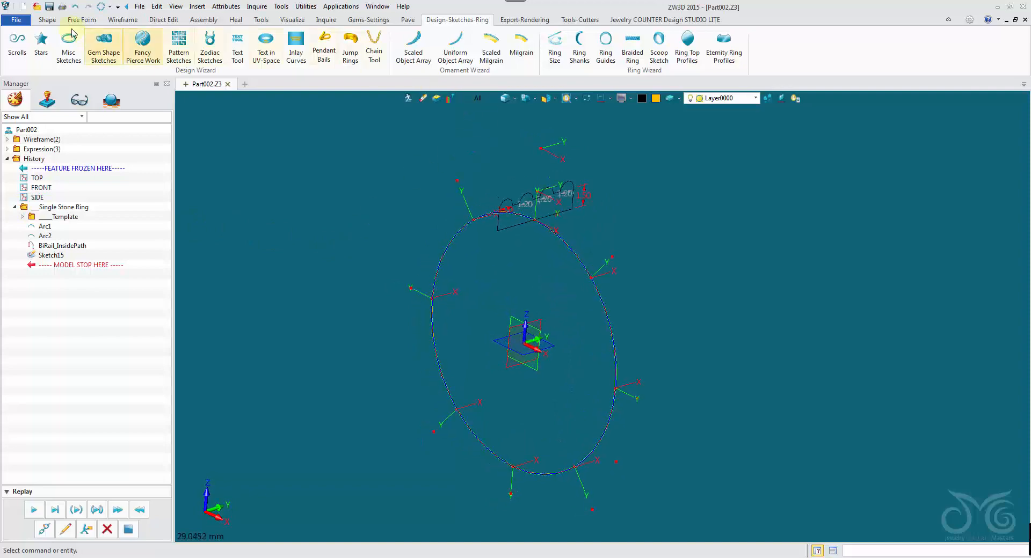
# With picking limited to sketches, revolve the four-arc profile from 0 to 360 degrees about the 0,1,0 axis into a solid band.
pyautogui.click(46, 20)
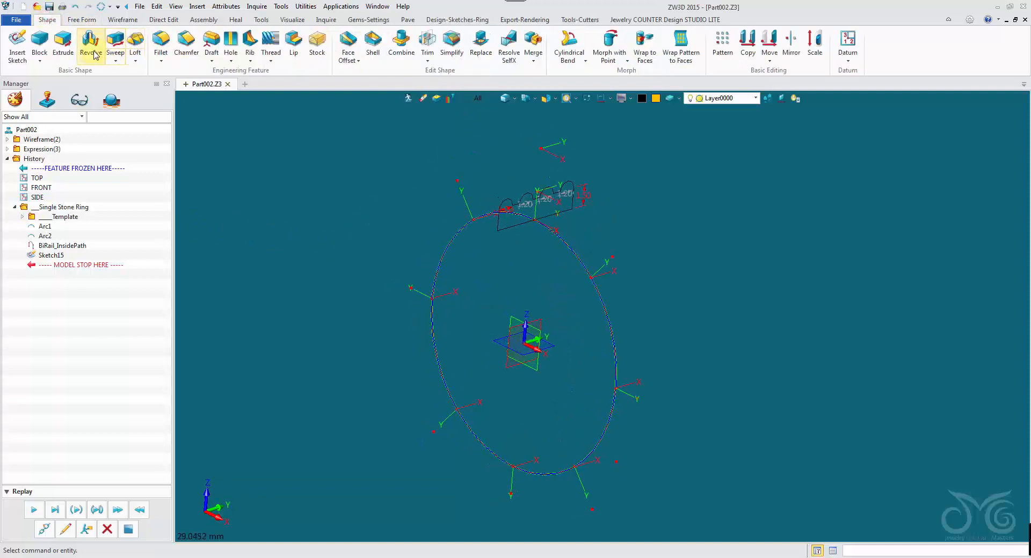
pyautogui.click(91, 43)
pyautogui.click(476, 98)
pyautogui.click(496, 137)
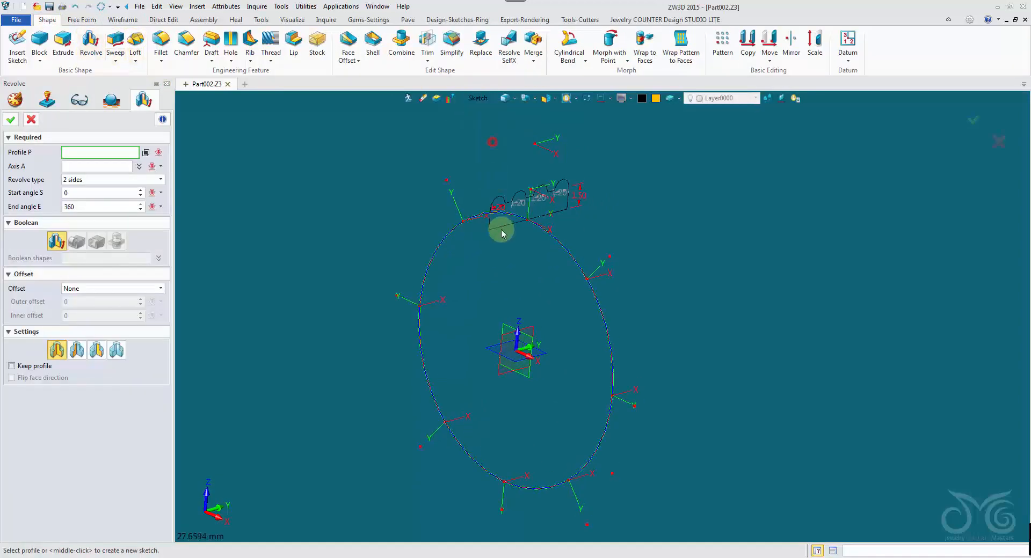
pyautogui.click(499, 228)
pyautogui.click(533, 346)
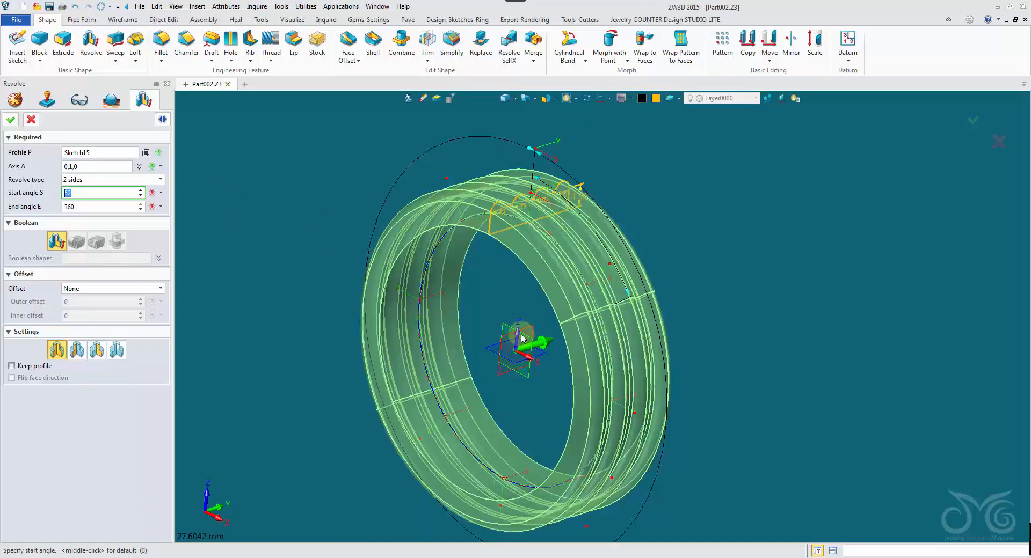
pyautogui.click(11, 121)
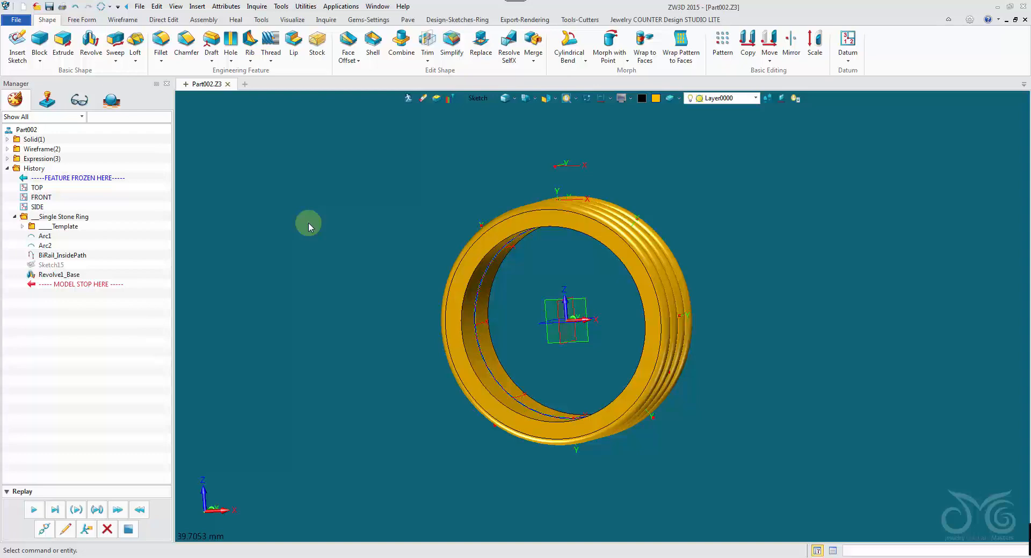
pyautogui.moveTo(309, 222); pyautogui.dragTo(287, 234, button='middle')
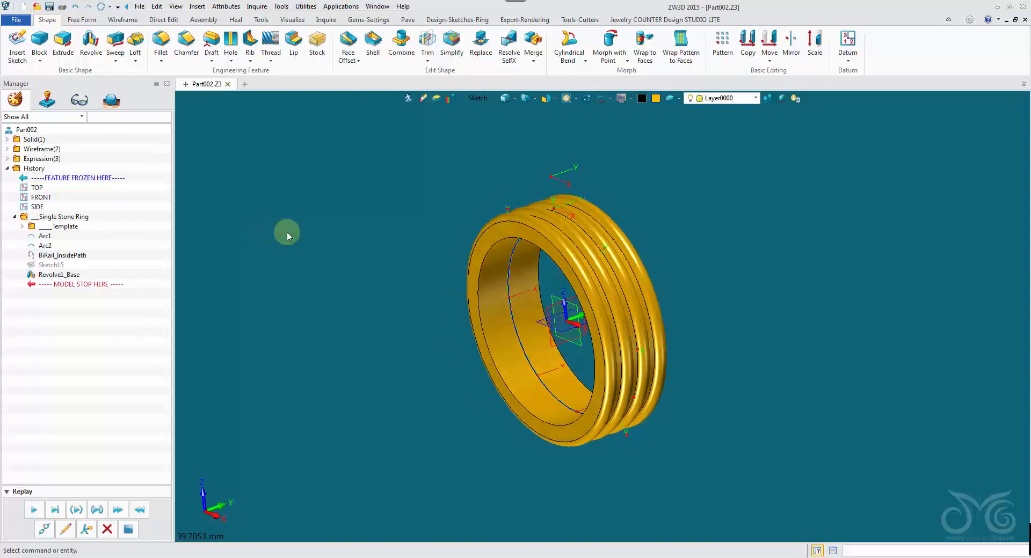